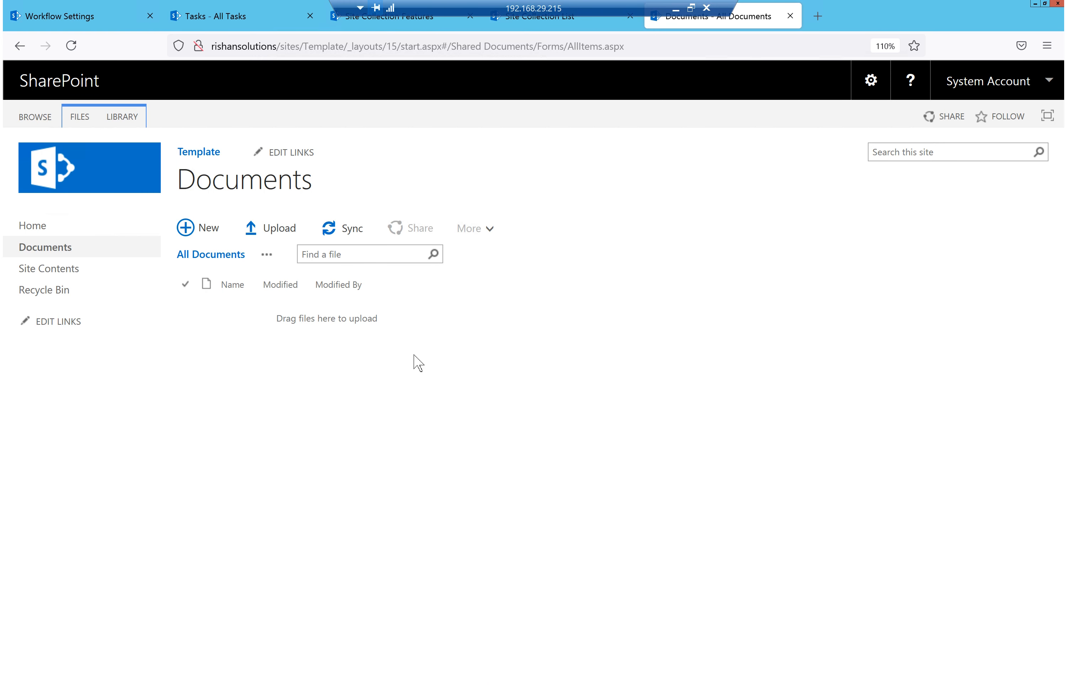
Require content approval for submitted items in the Documents library's versioning settings and save the change
left_click_drag(352, 193, 177, 181)
left_click(481, 461)
left_click(122, 117)
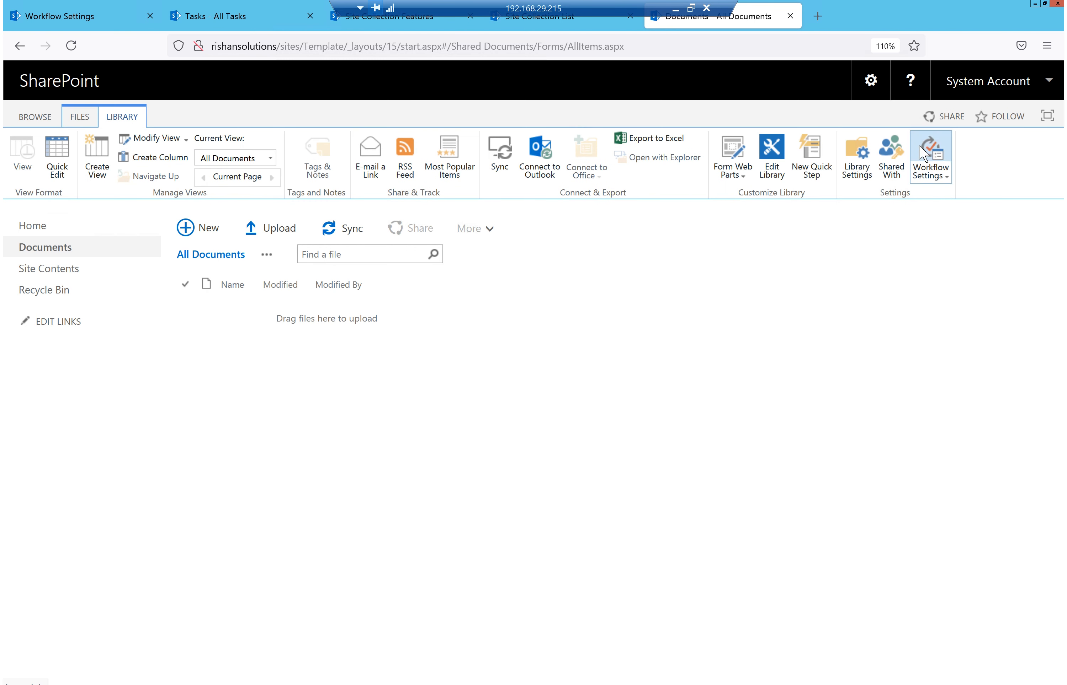
left_click(848, 172)
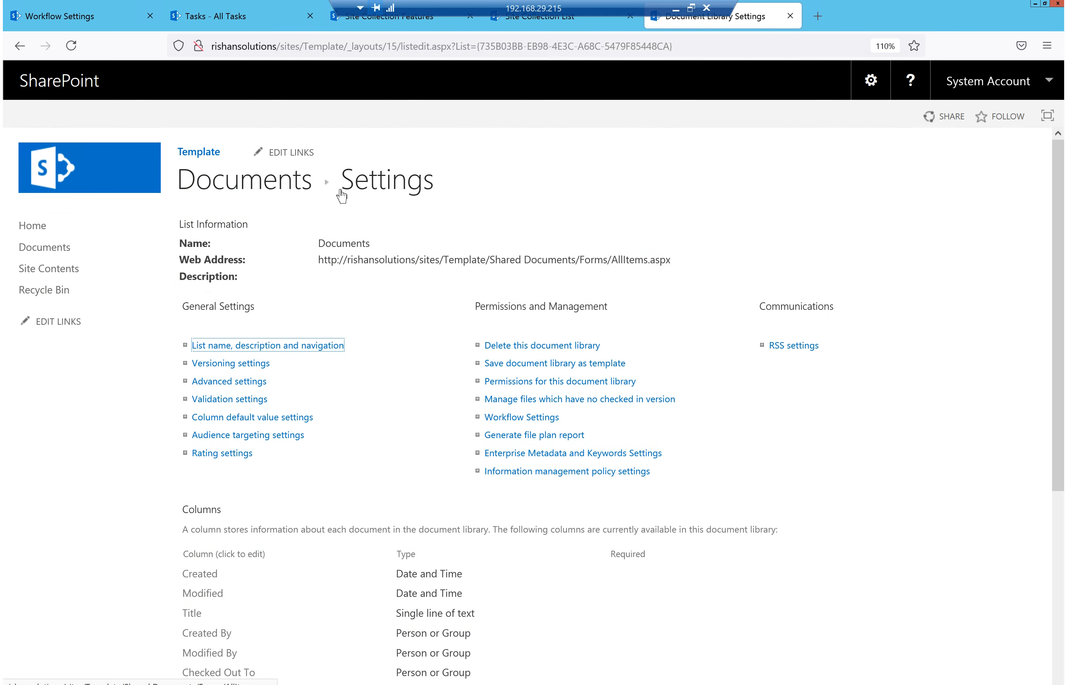
left_click(218, 365)
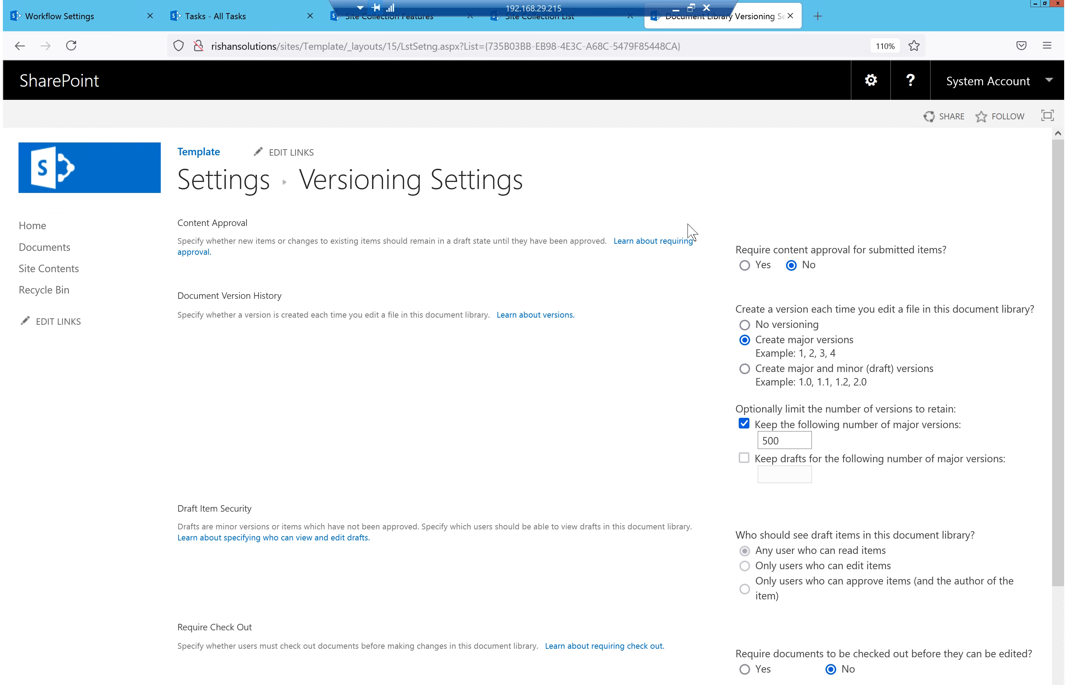
left_click(745, 267)
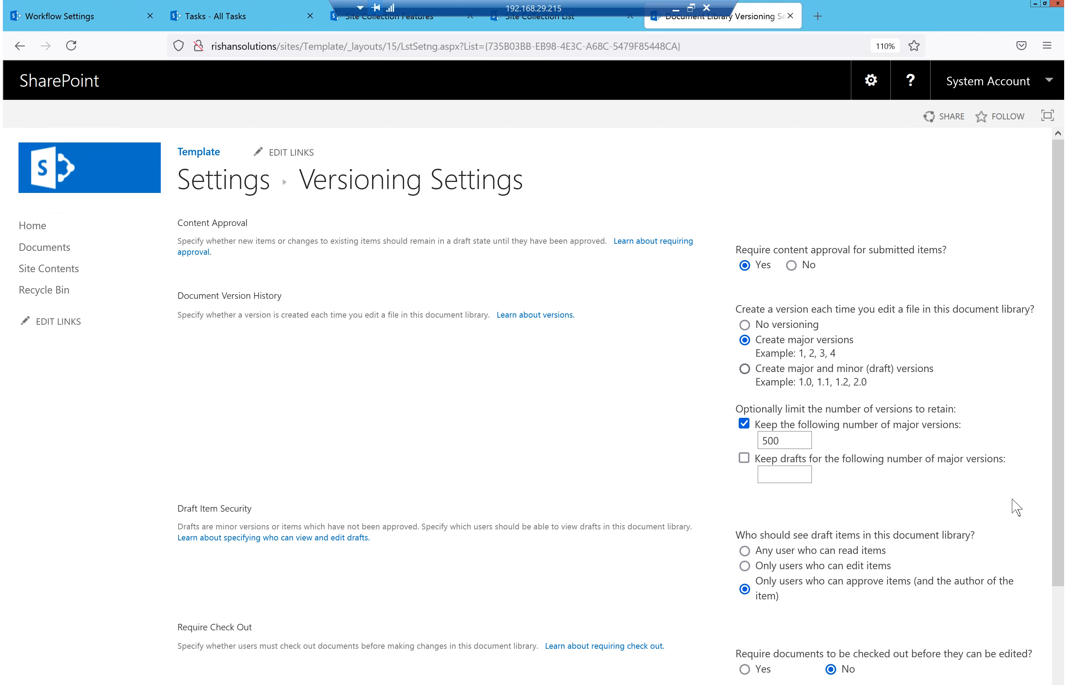
scroll(1011, 505, "down", 3)
left_click(945, 608)
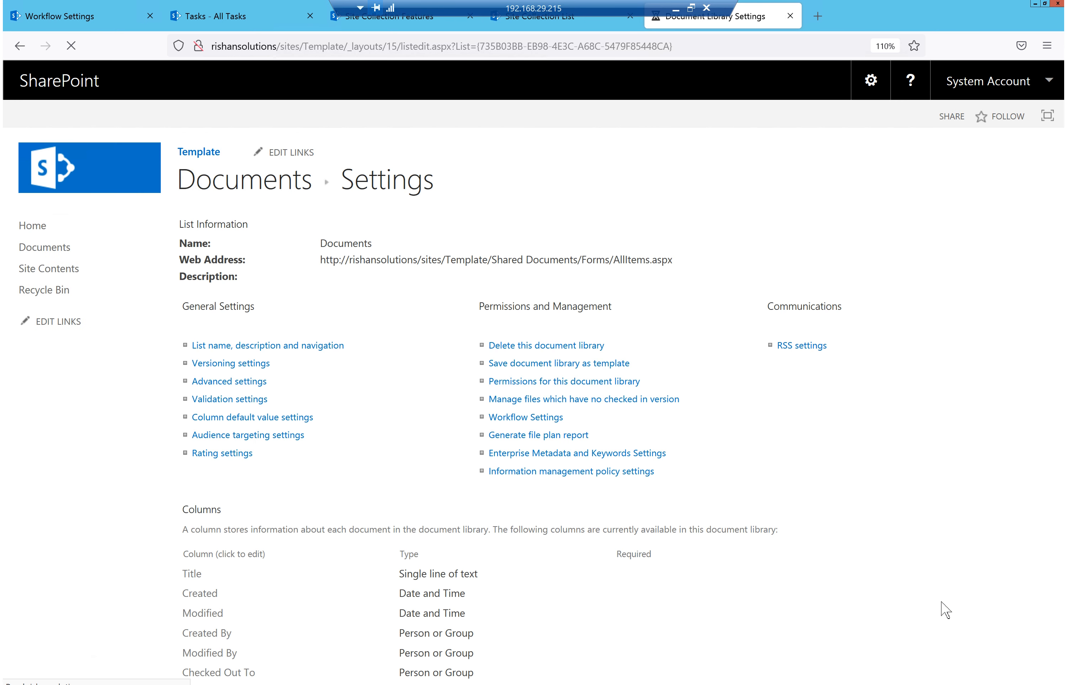
Examine which workflow templates are offered when adding a workflow to the Documents library
left_click(275, 184)
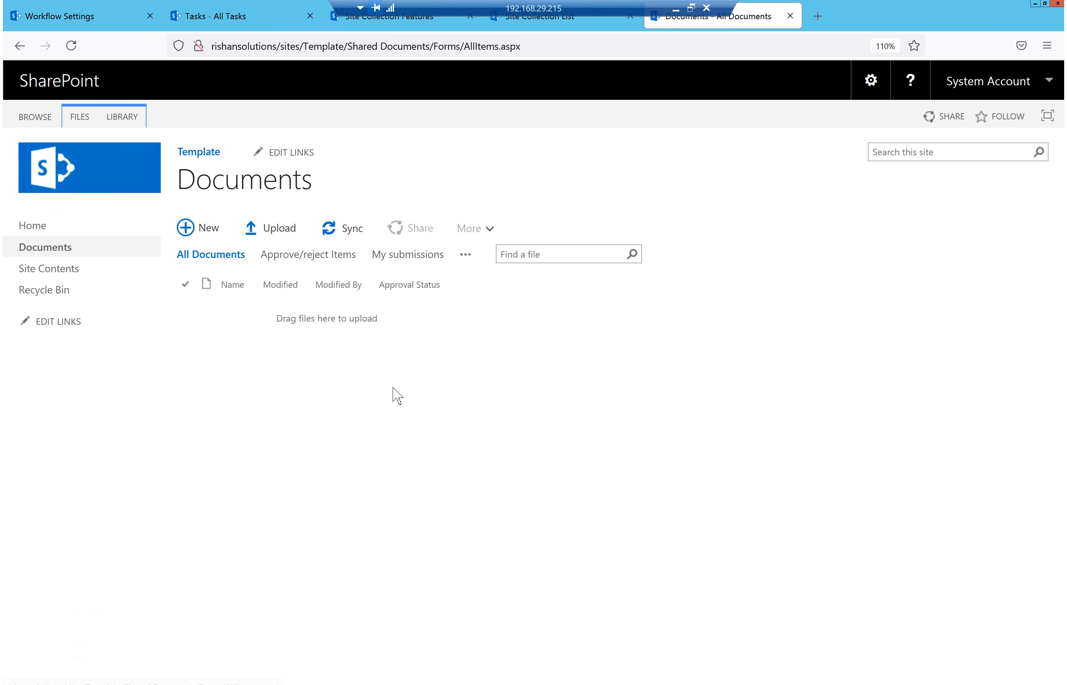
left_click(137, 124)
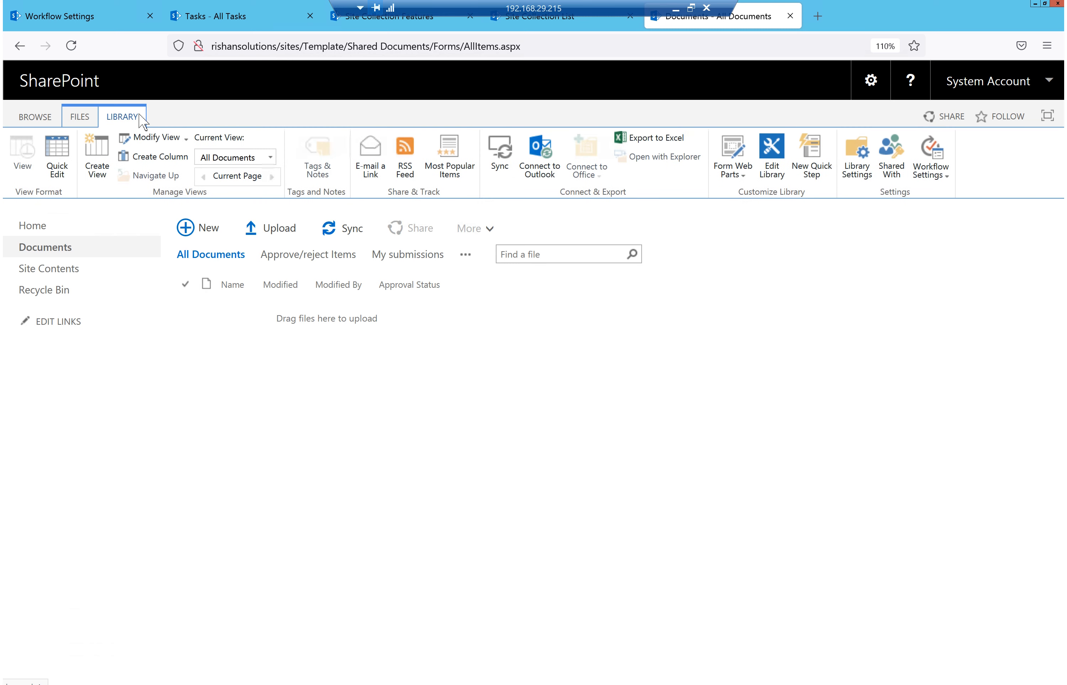
left_click(945, 180)
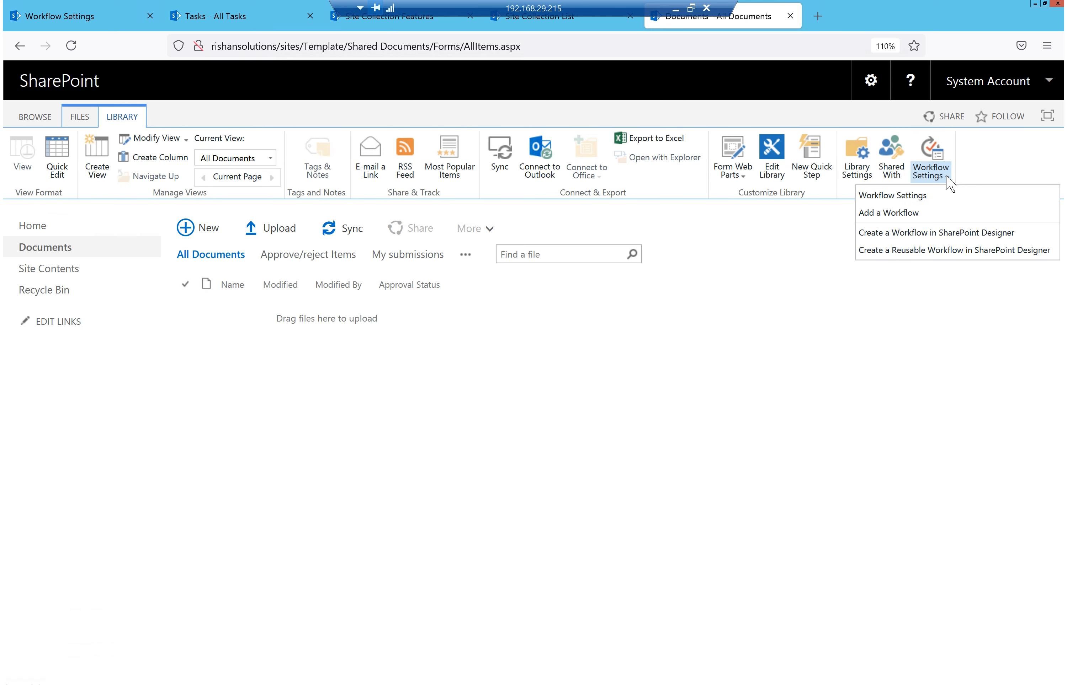
left_click(904, 213)
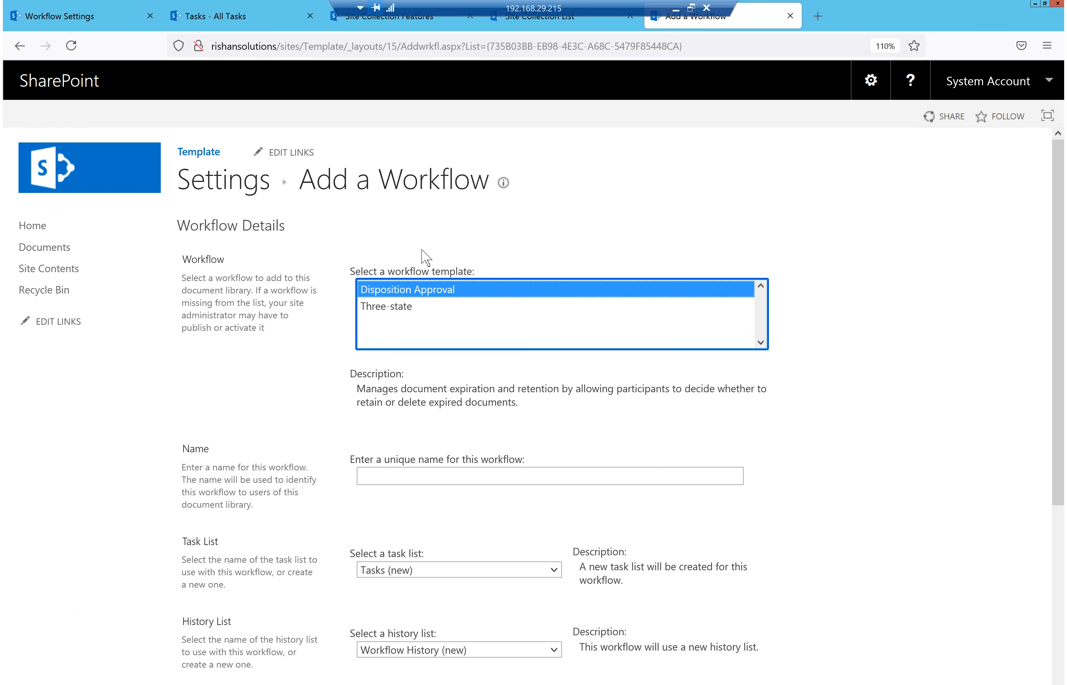
left_click(222, 197)
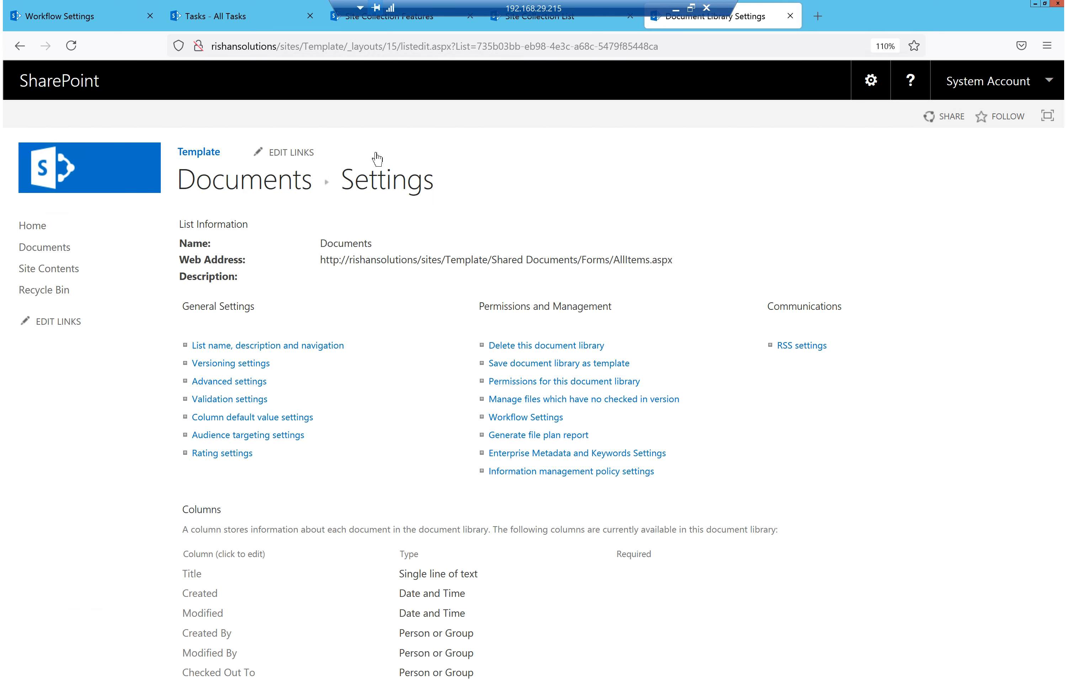
Activate the Workflows feature among the site collection features of the Template site
left_click(869, 85)
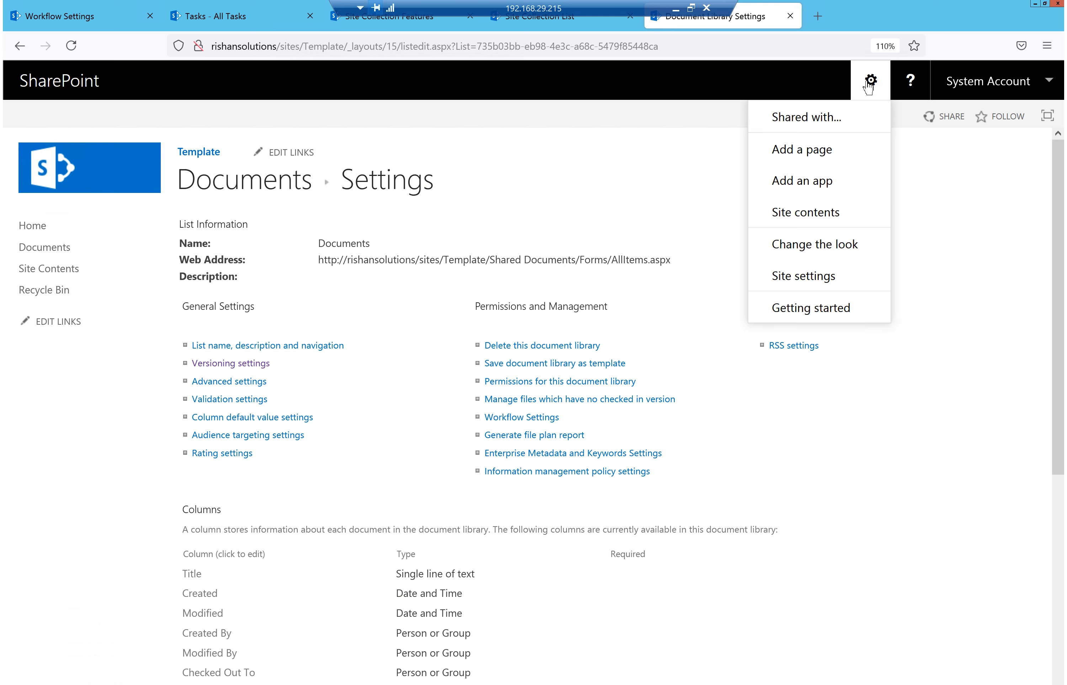
left_click(805, 282)
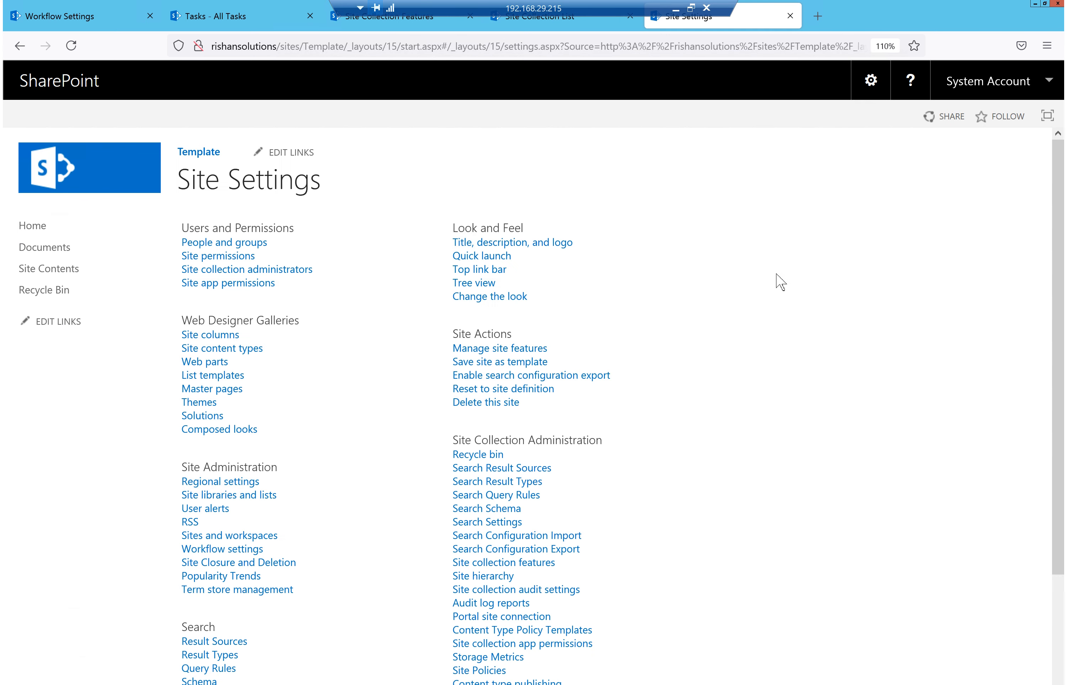
scroll(577, 503, "down", 2)
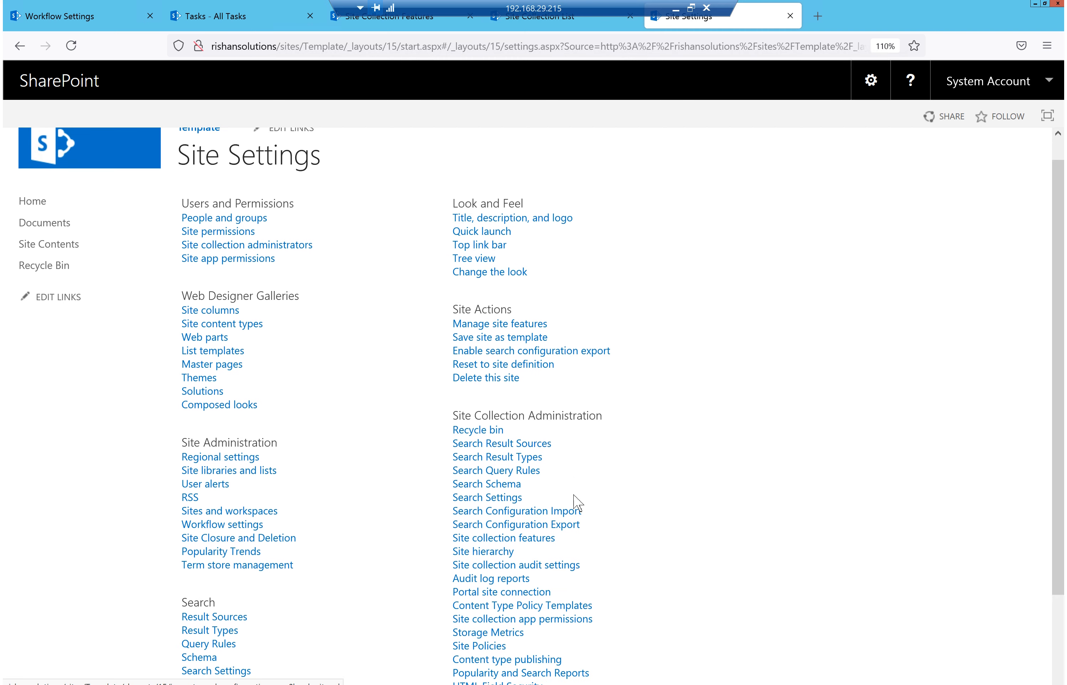
scroll(577, 503, "down", 3)
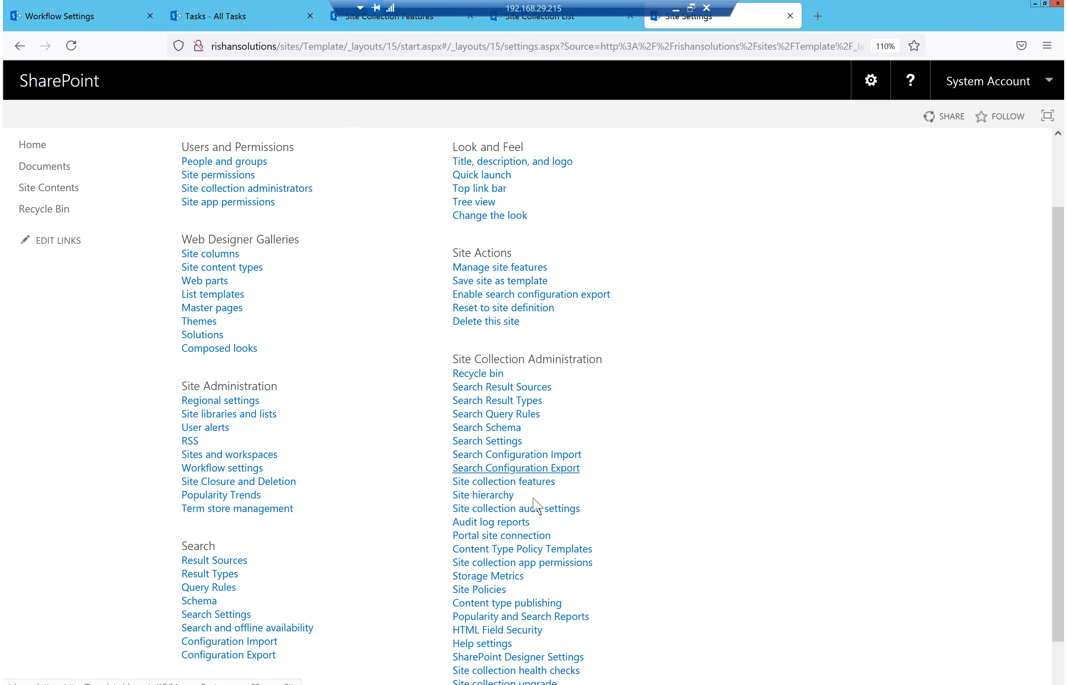
left_click(526, 484)
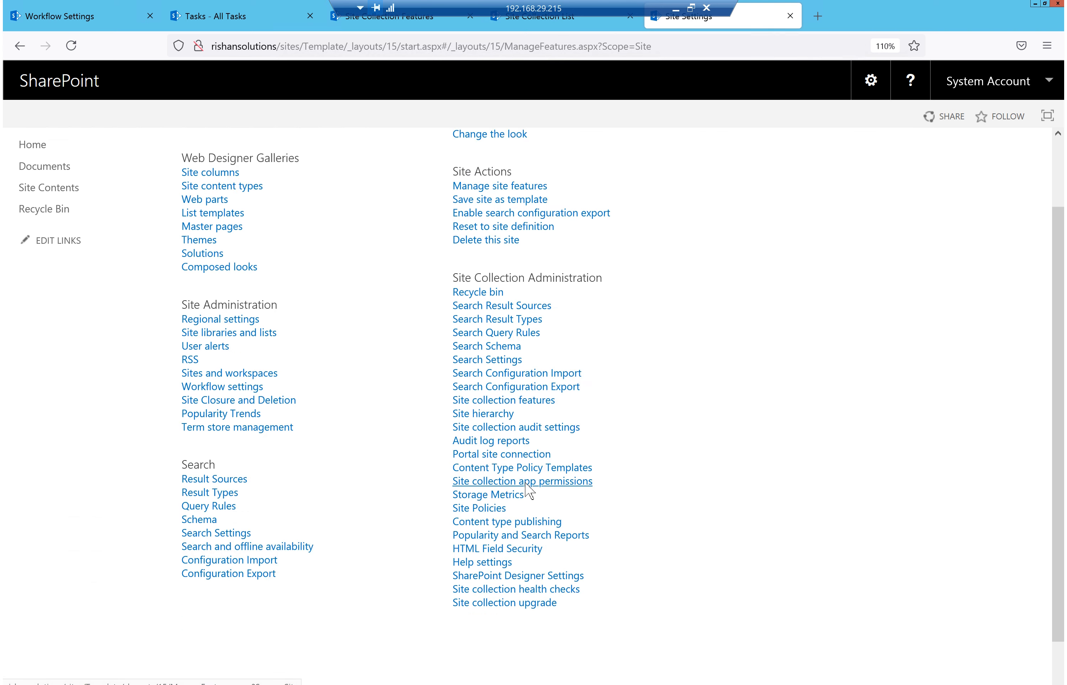
scroll(574, 333, "down", 15)
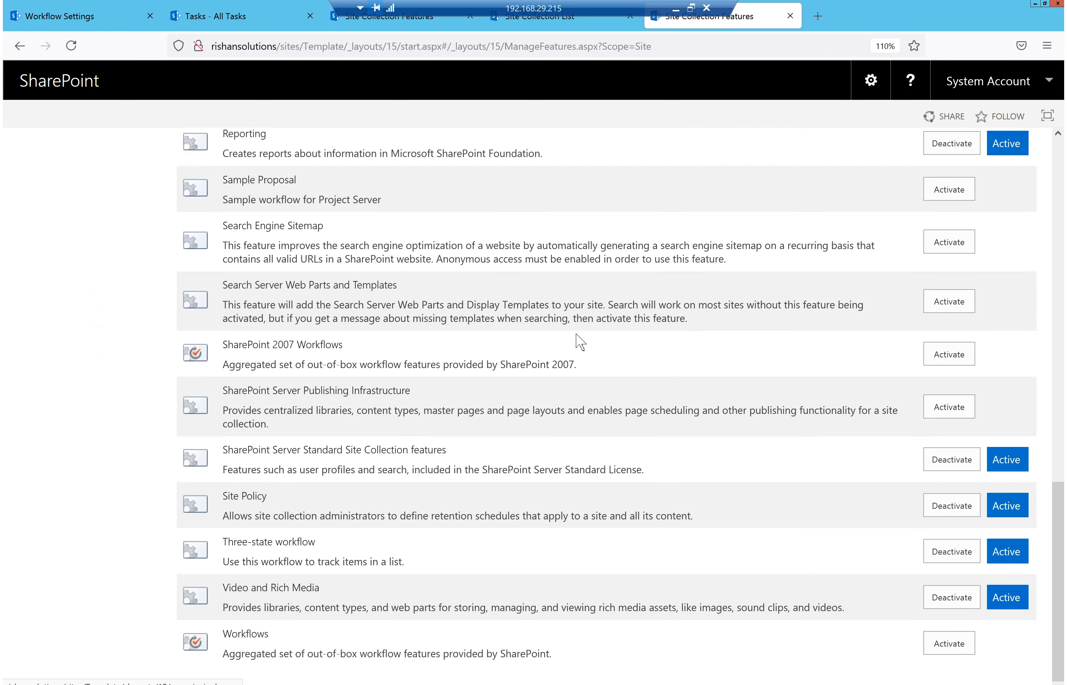
left_click_drag(268, 634, 234, 634)
left_click(935, 648)
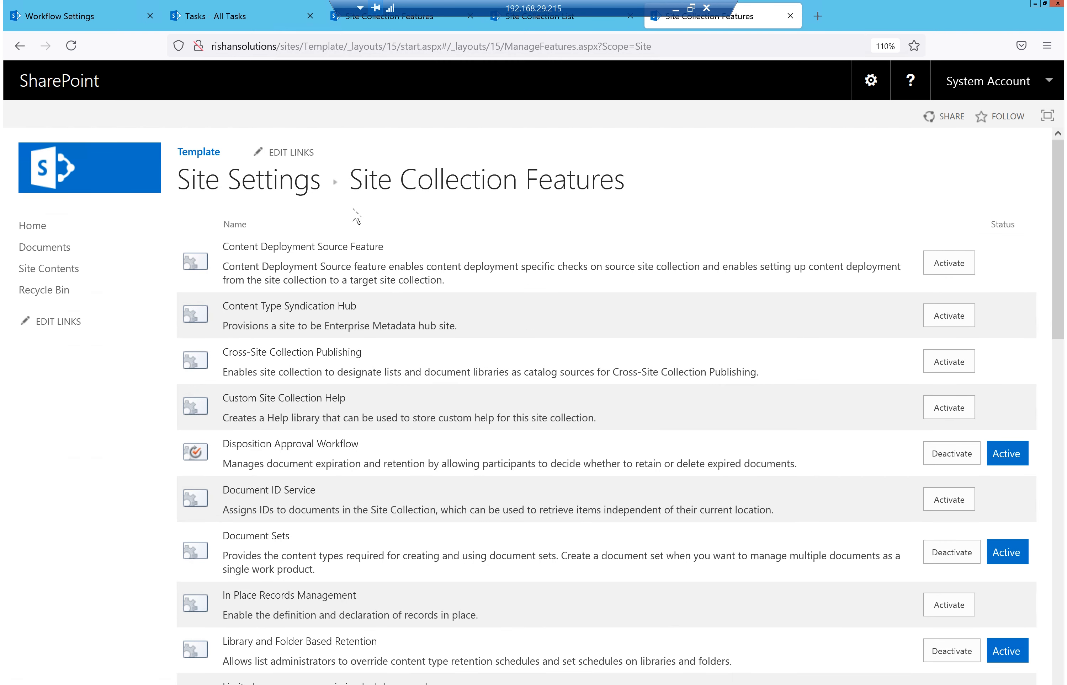
Add a workflow named Doc Approval to the Documents library from the Approval - SharePoint 2010 template and continue to its approval options
left_click(58, 250)
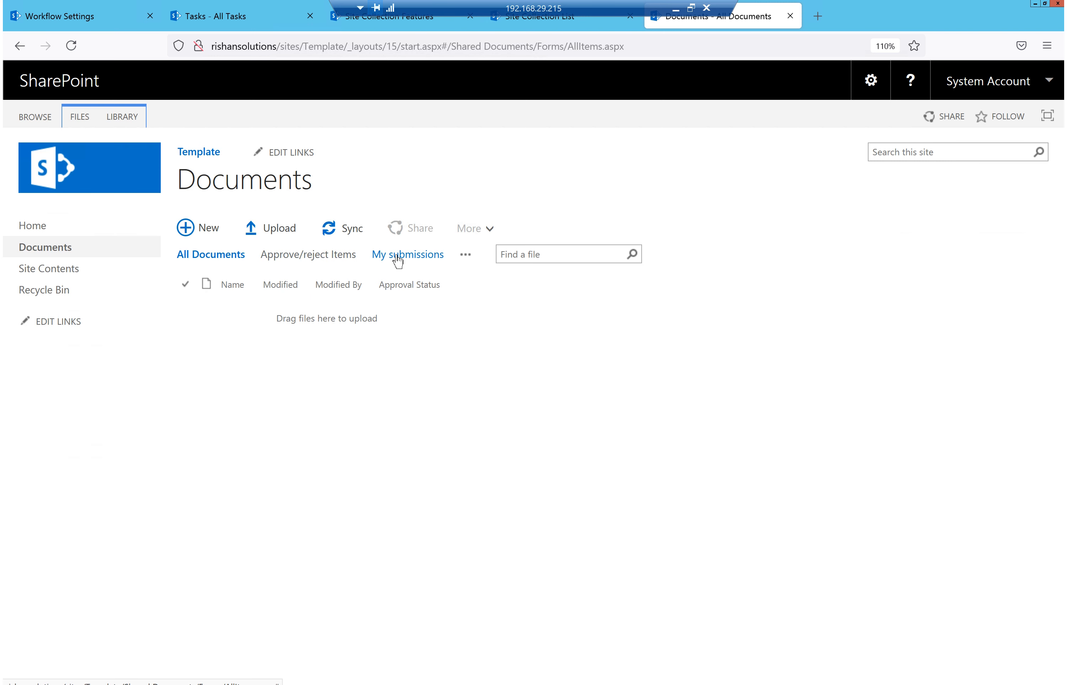
left_click(130, 125)
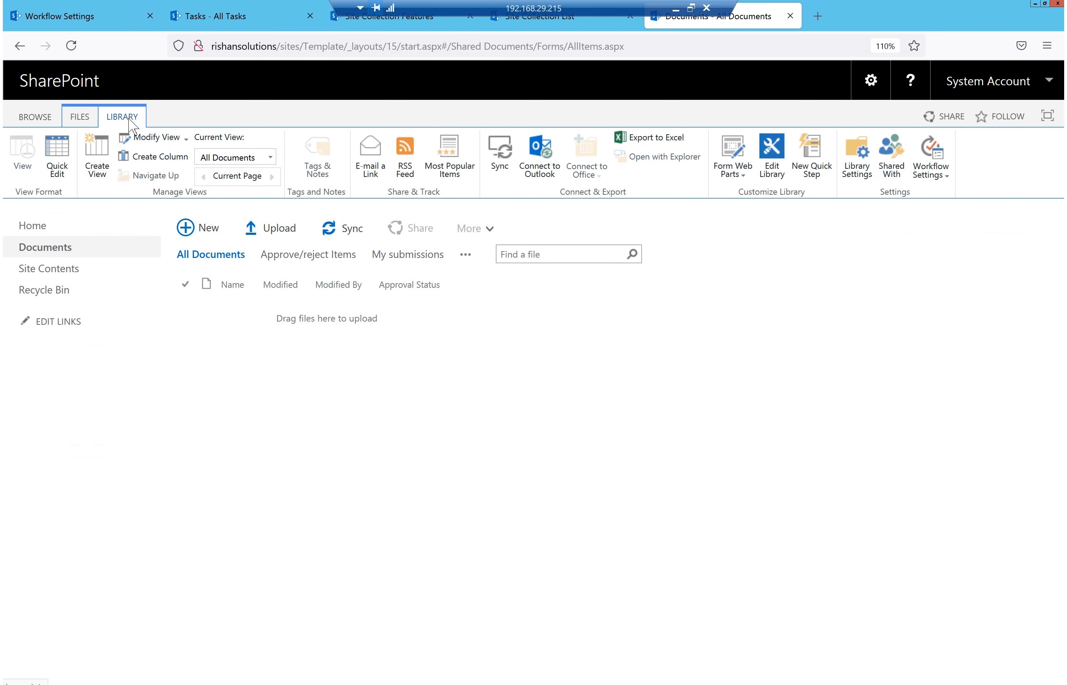
left_click(943, 182)
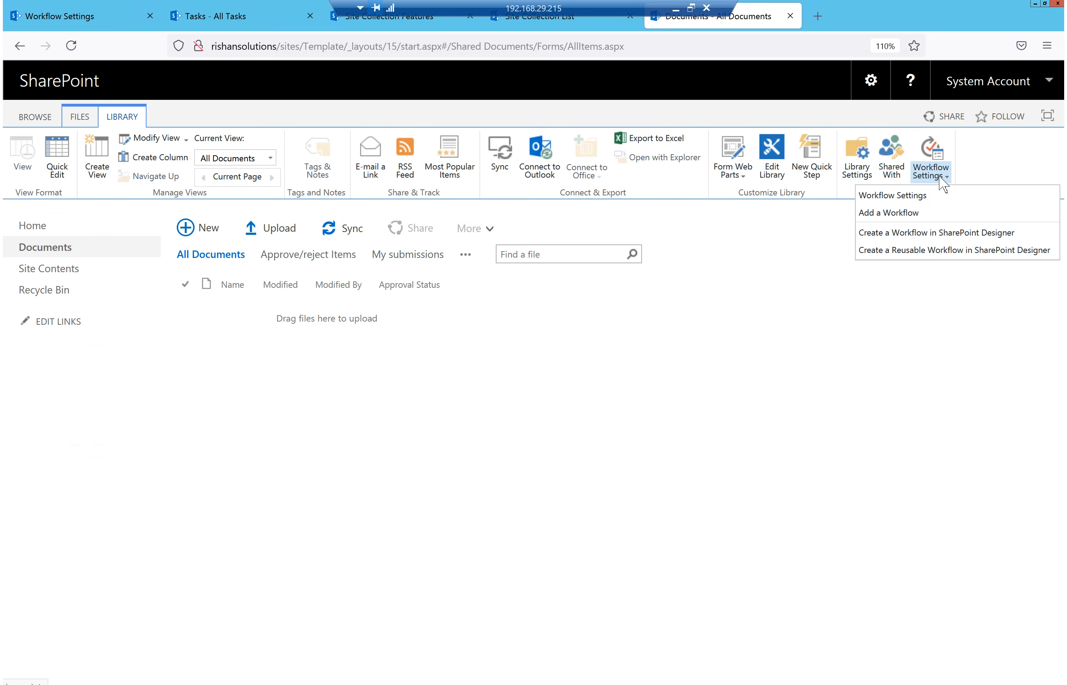
left_click(884, 210)
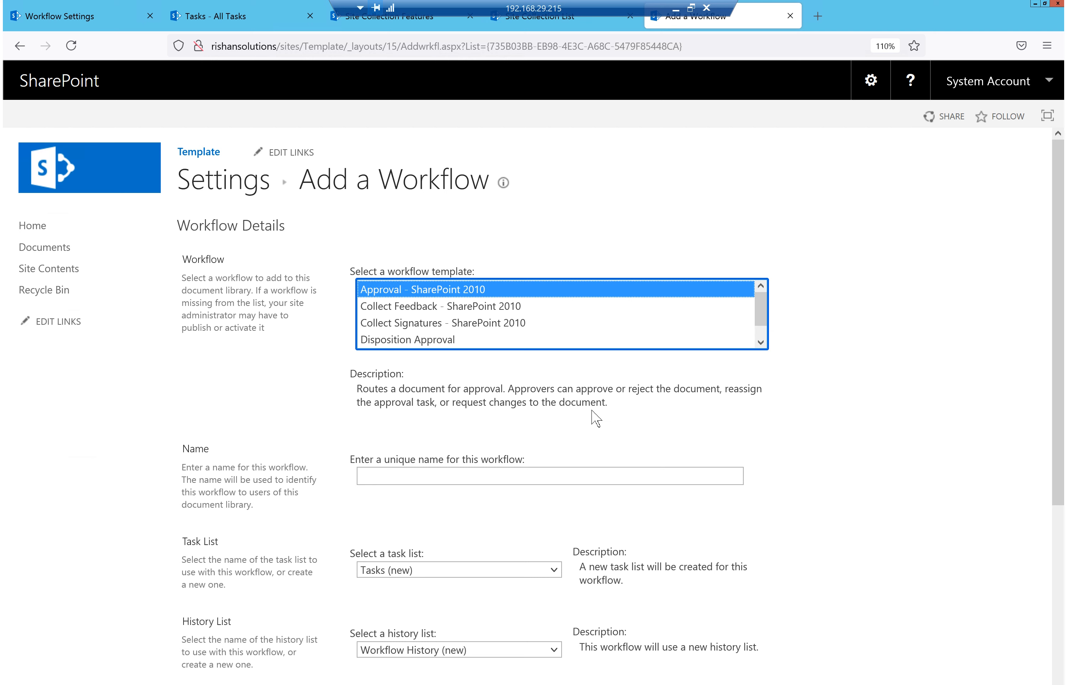
scroll(470, 348, "down", 3)
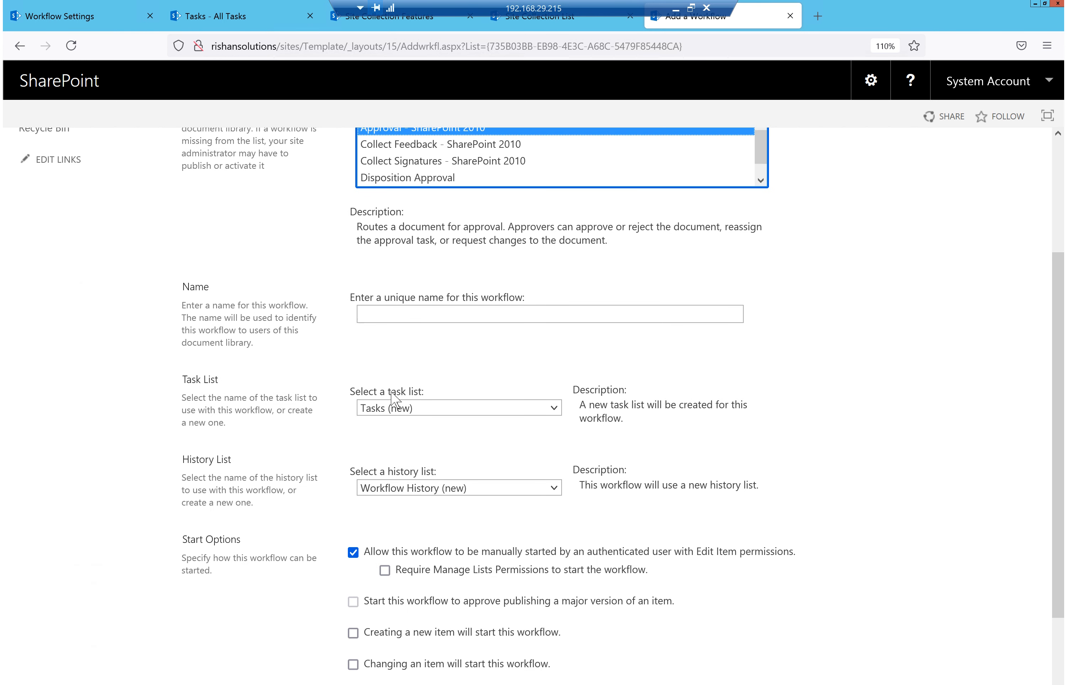
left_click(422, 318)
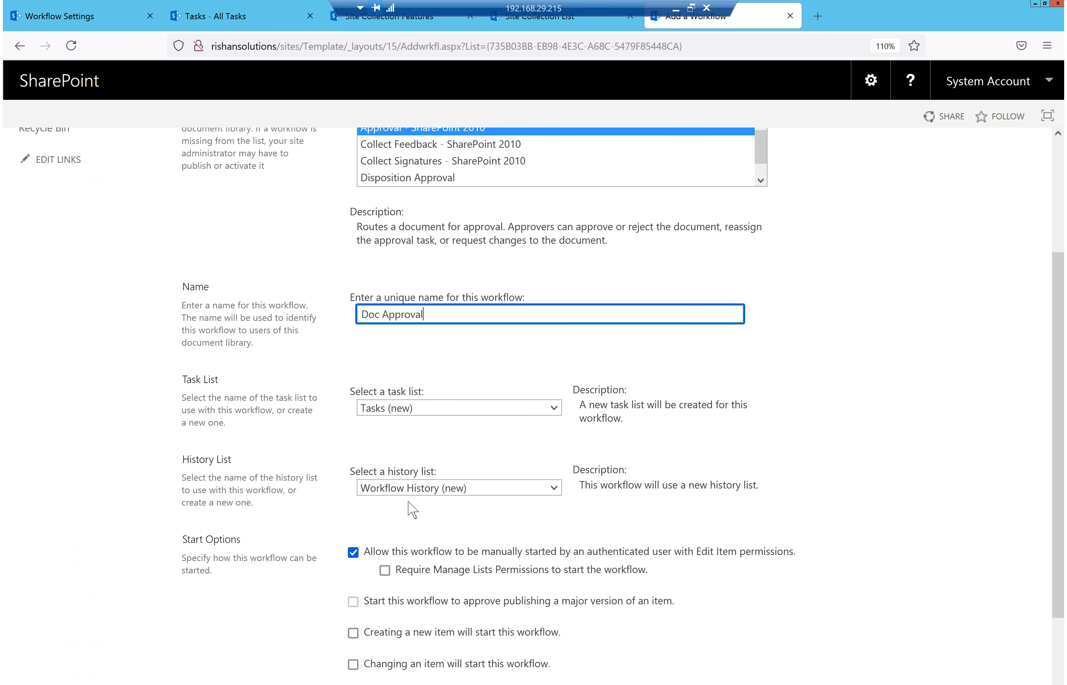
scroll(861, 453, "down", 2)
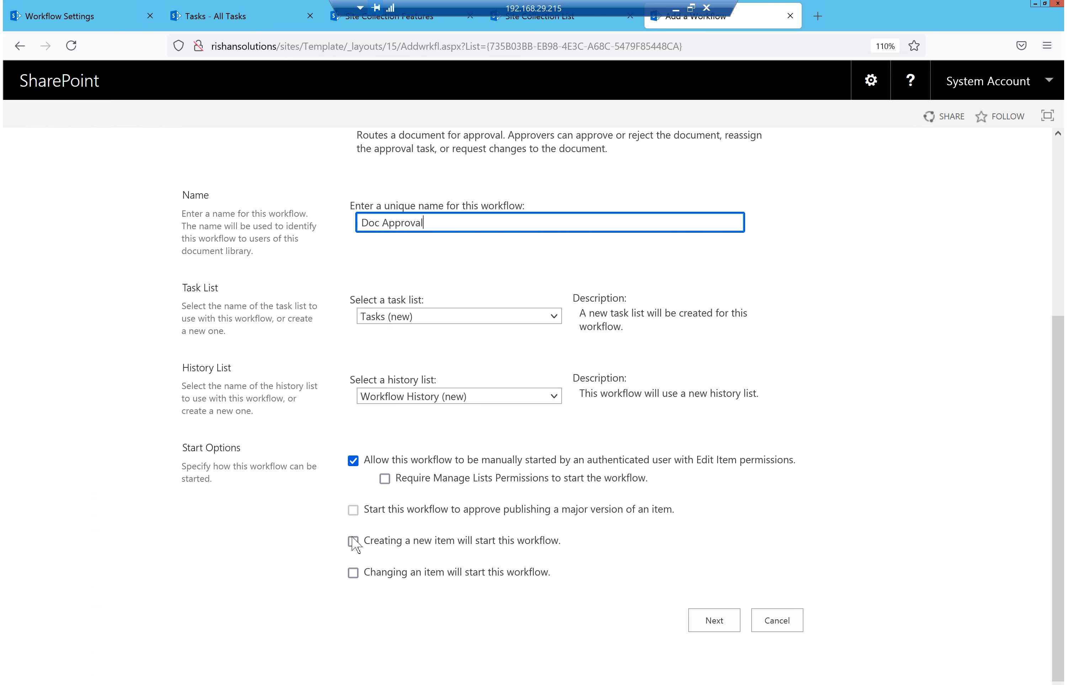
left_click(710, 625)
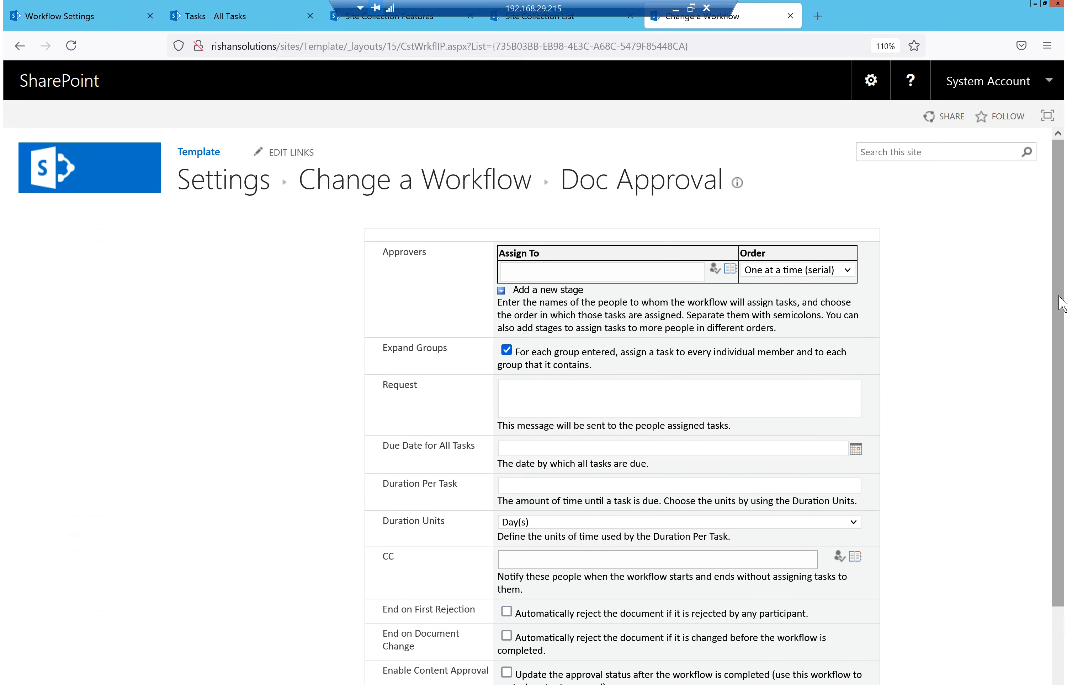
Assign Administrator as the approver of the Doc Approval workflow and resolve the account to RISHAN\administrator
scroll(1058, 360, "down", 3)
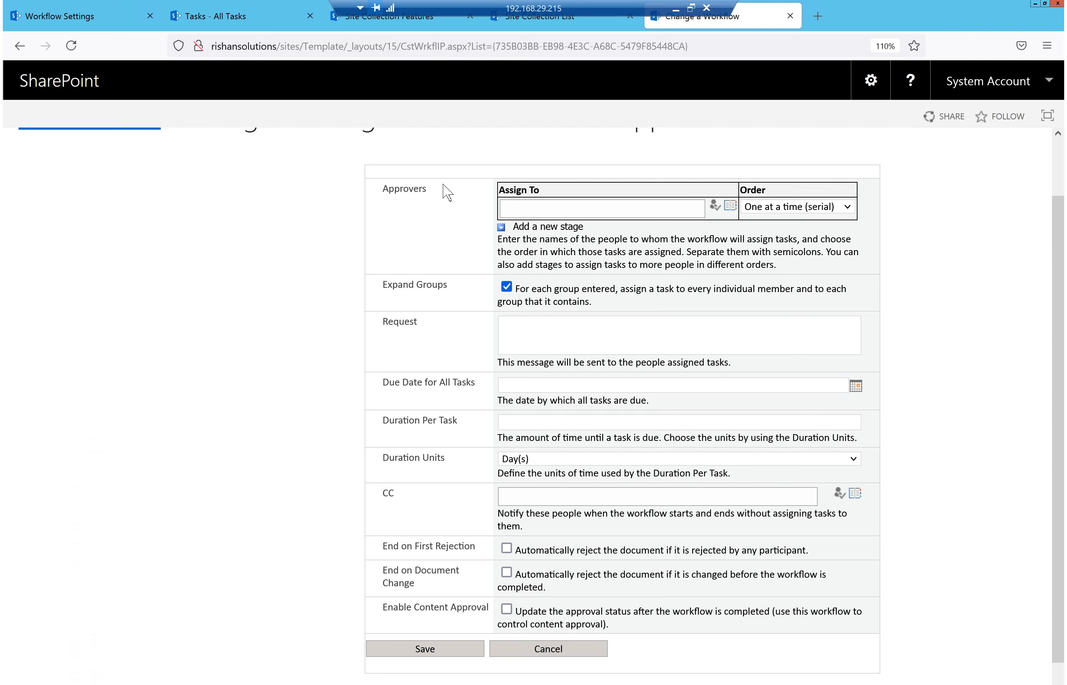
left_click_drag(429, 193, 380, 197)
left_click(538, 207)
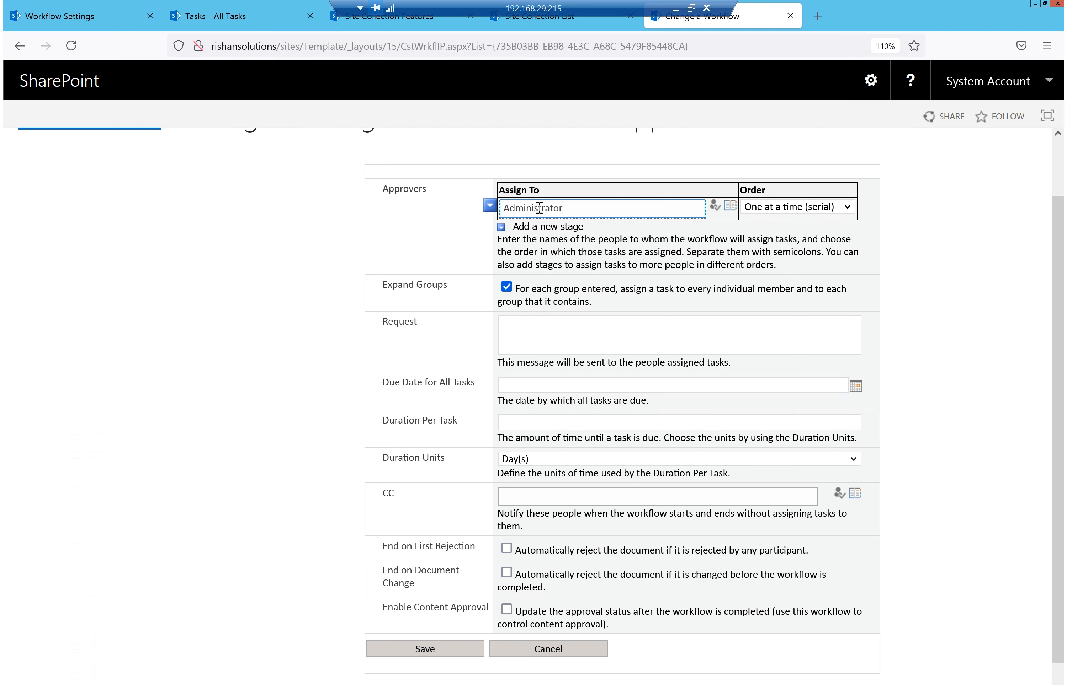
key("ctrl+k")
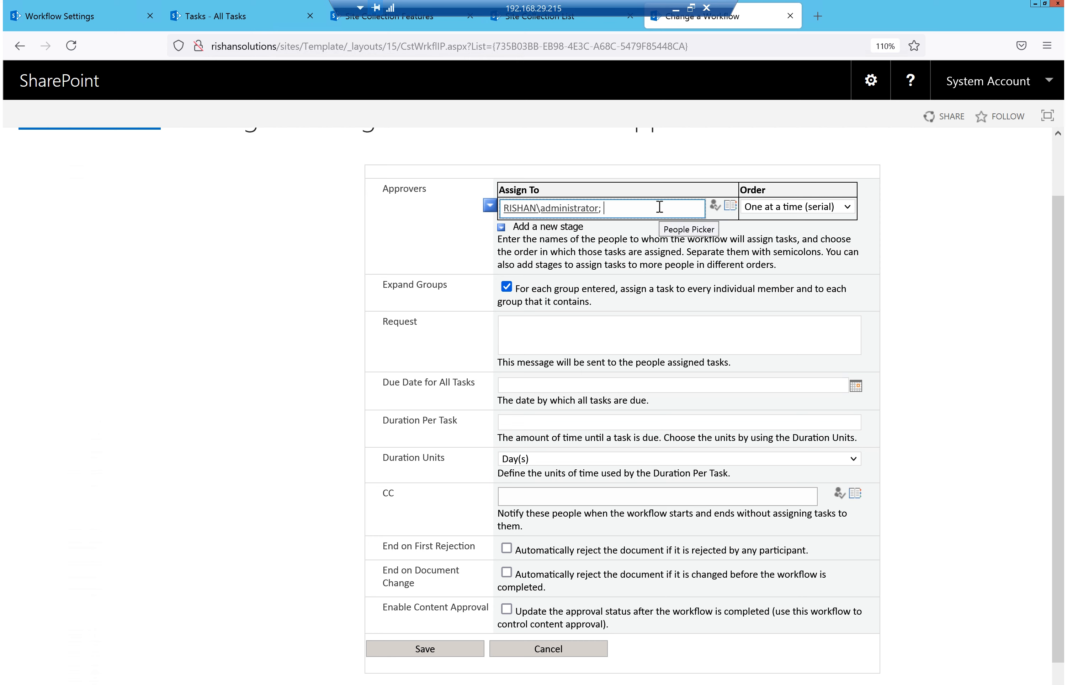
Try the All at once (parallel) order for the approver stage and return it to One at a time (serial)
left_click(818, 209)
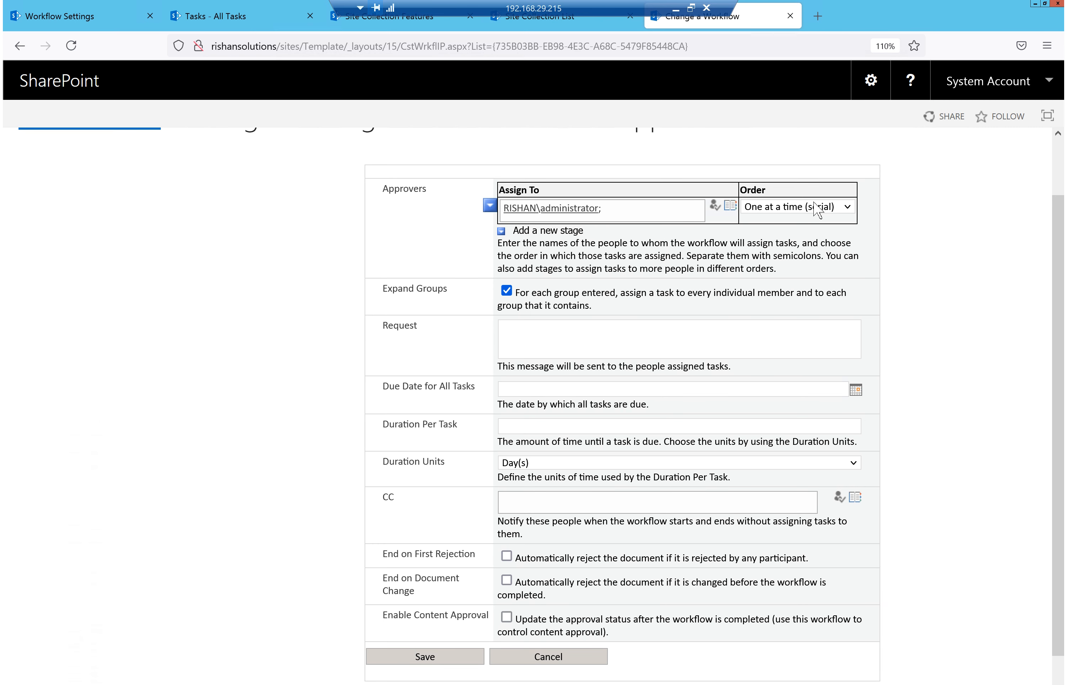
left_click(847, 207)
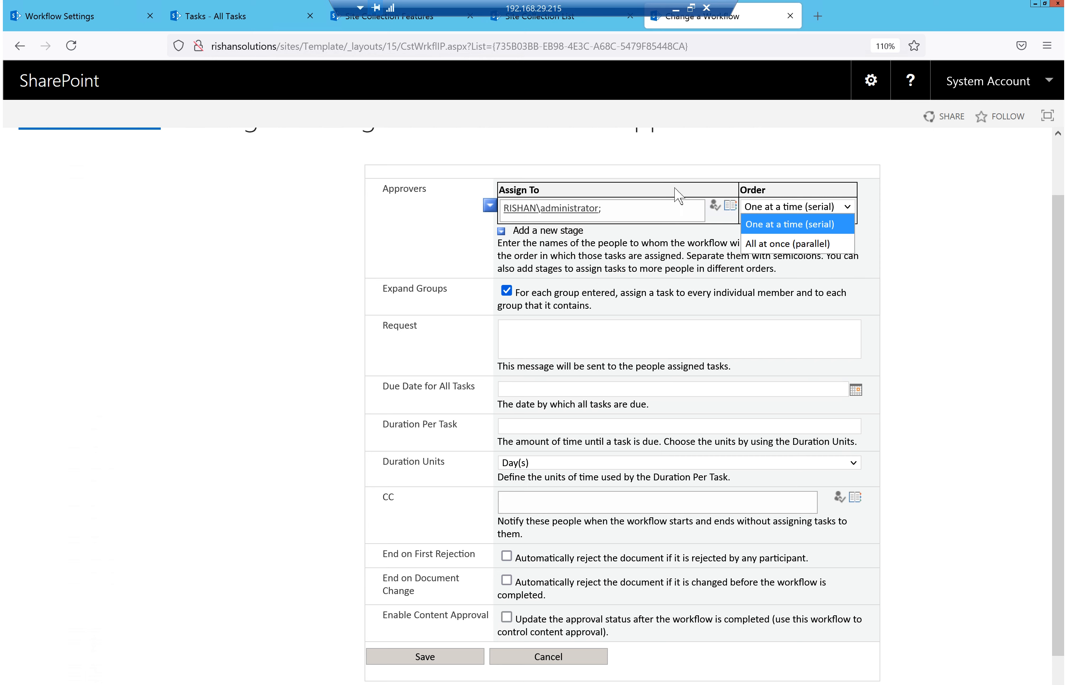
left_click(795, 246)
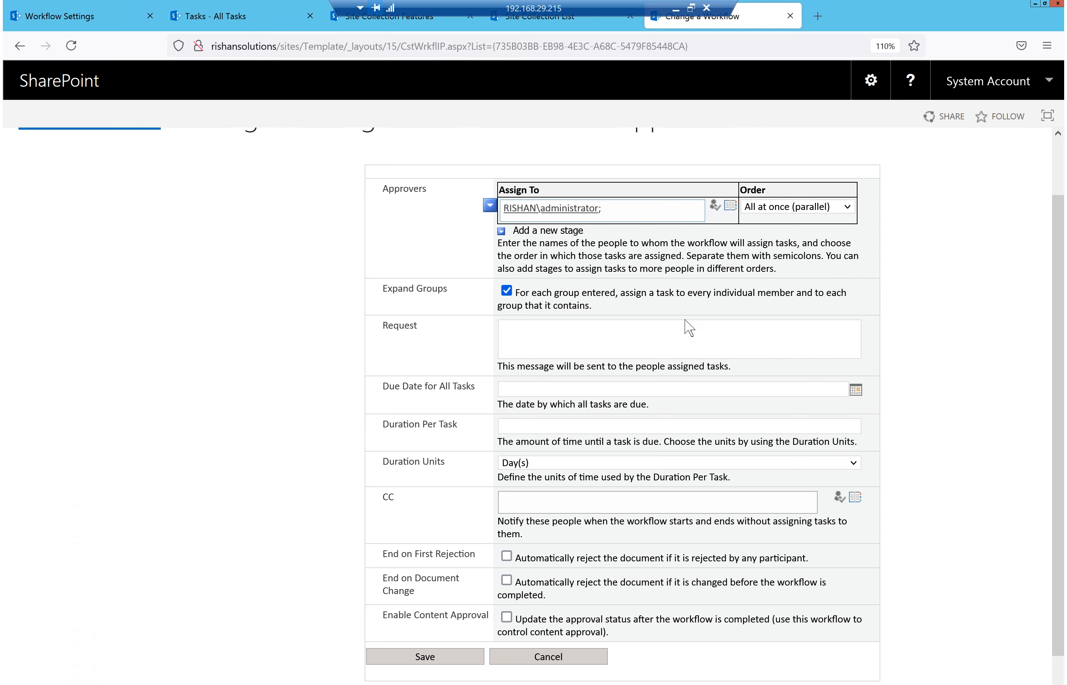
left_click(804, 214)
left_click(793, 222)
Add a second approver stage below the administrator's stage
left_click(501, 232)
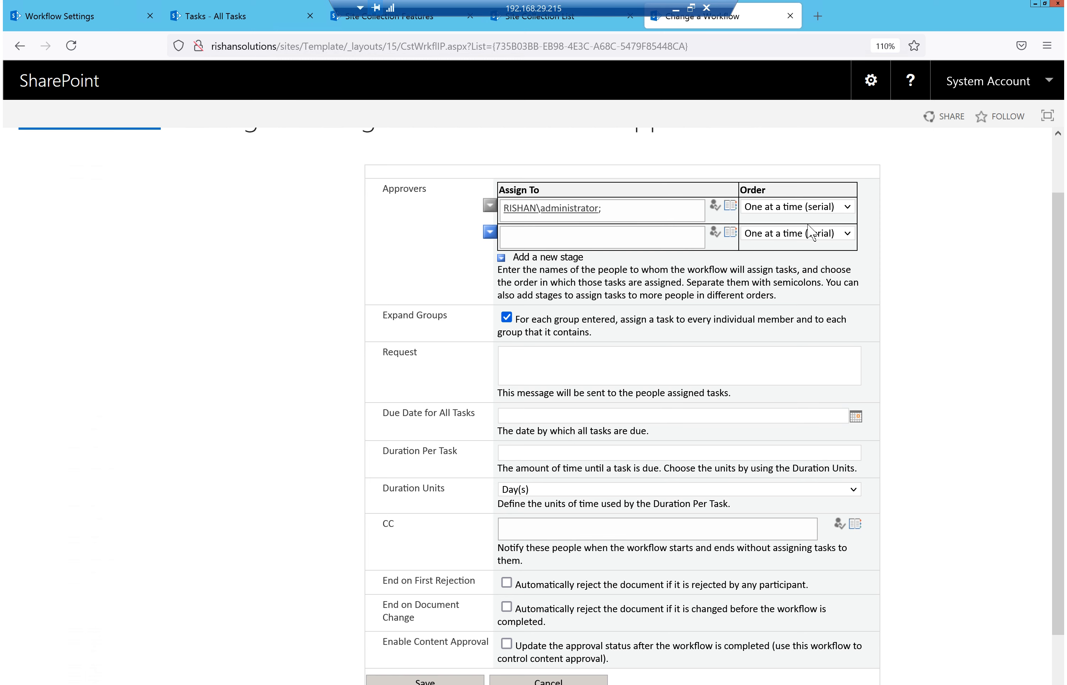
left_click(636, 233)
mouse_move(548, 215)
Enter "Please review and Approve this Document." as the request message for the people assigned tasks
left_click(586, 373)
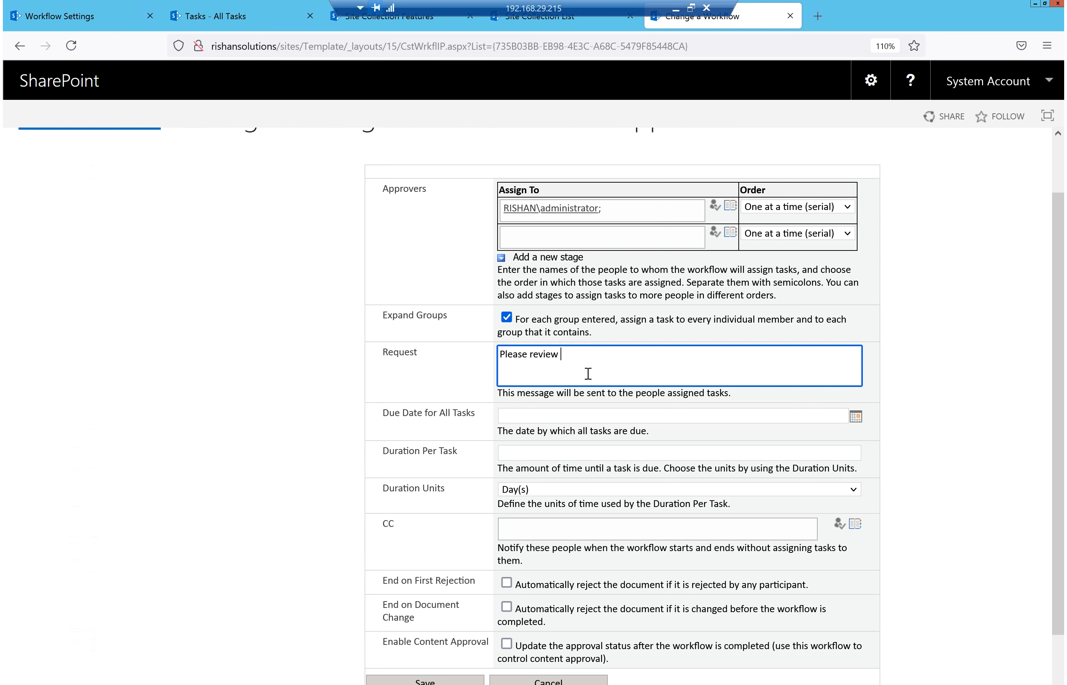
type("Approve this Document.")
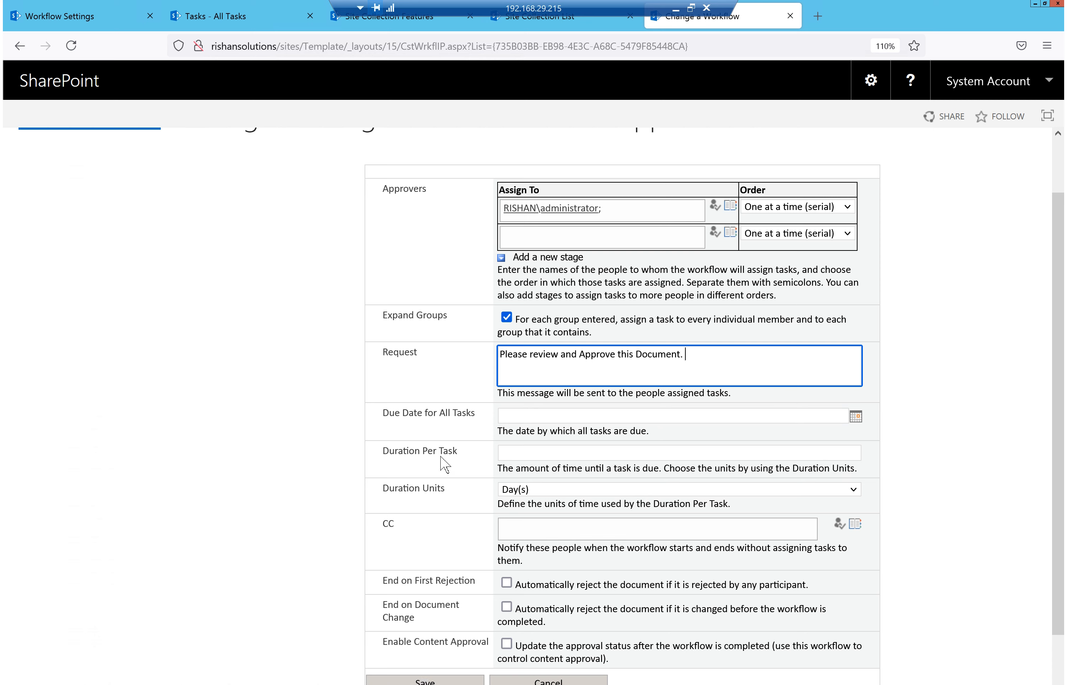
left_click_drag(457, 452, 380, 452)
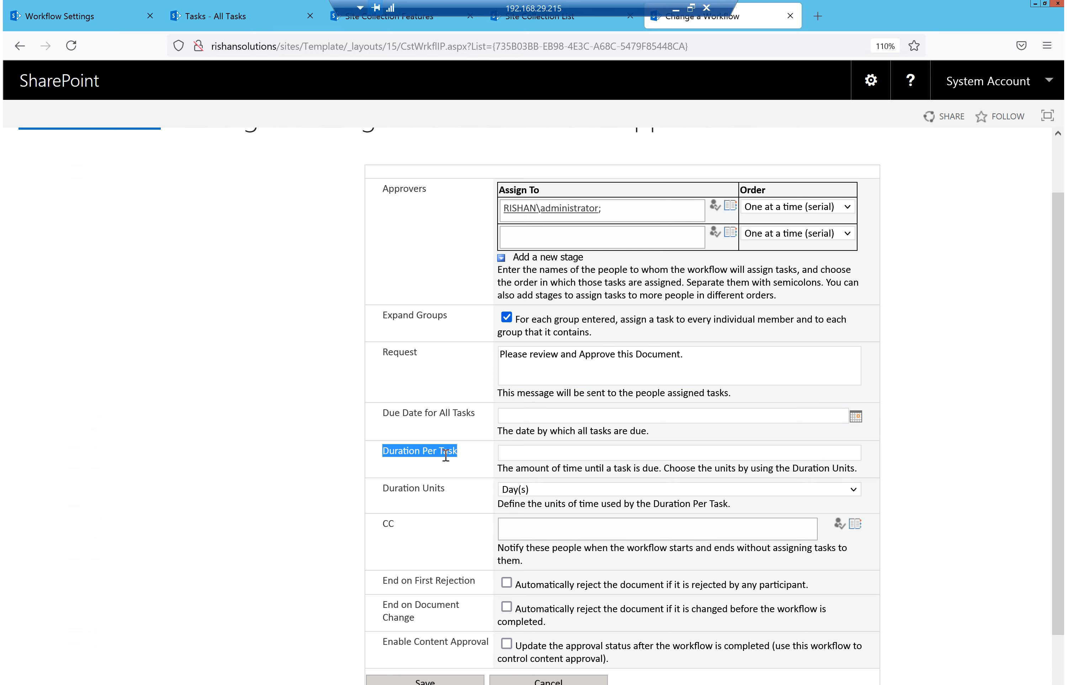
left_click(574, 456)
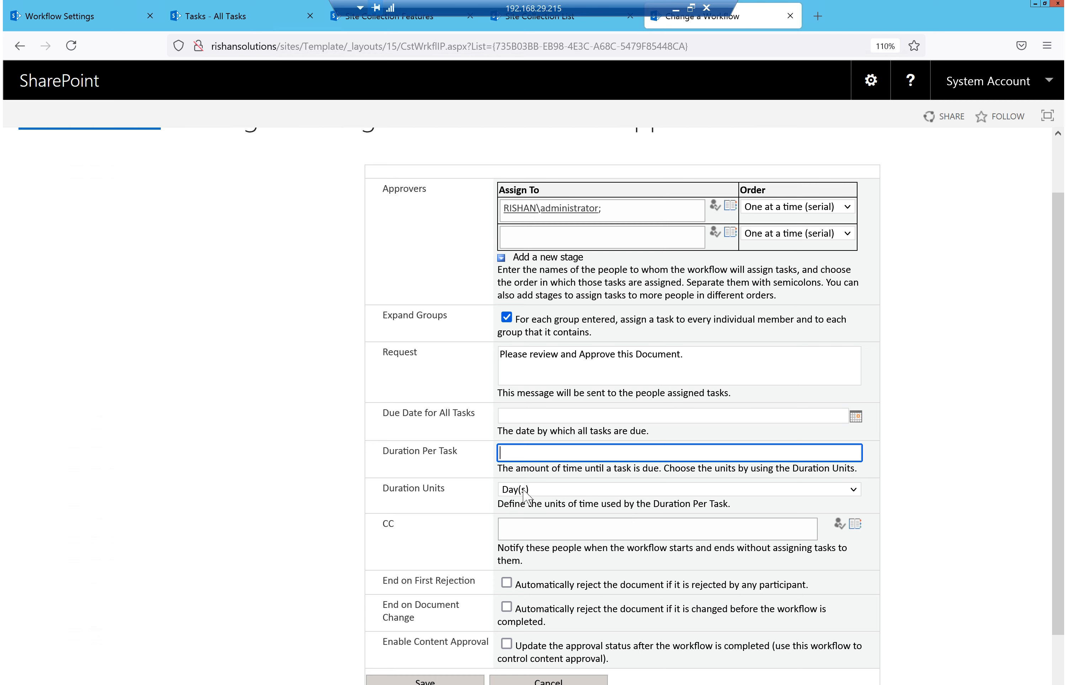
left_click(561, 490)
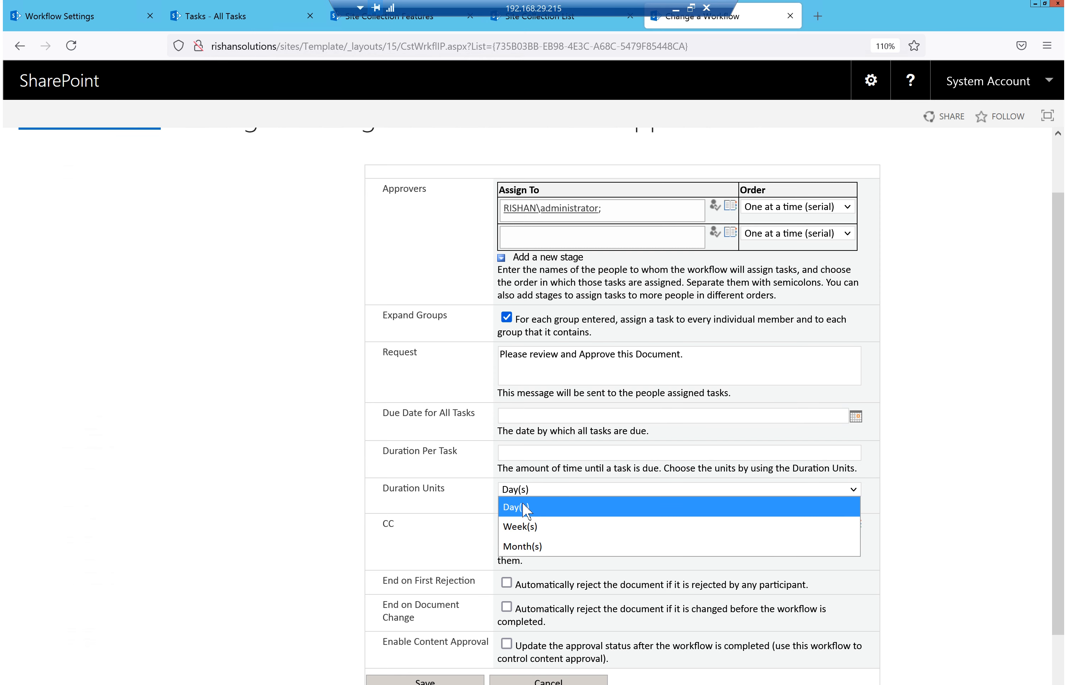
left_click(470, 476)
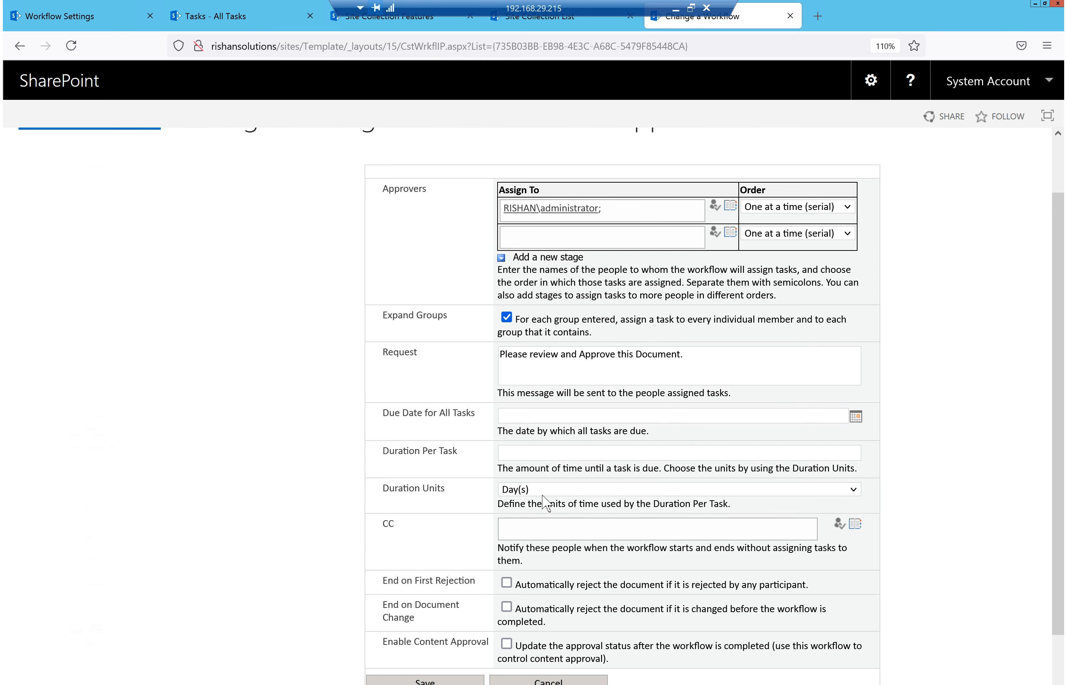
left_click(550, 522)
left_click_drag(643, 209, 503, 209)
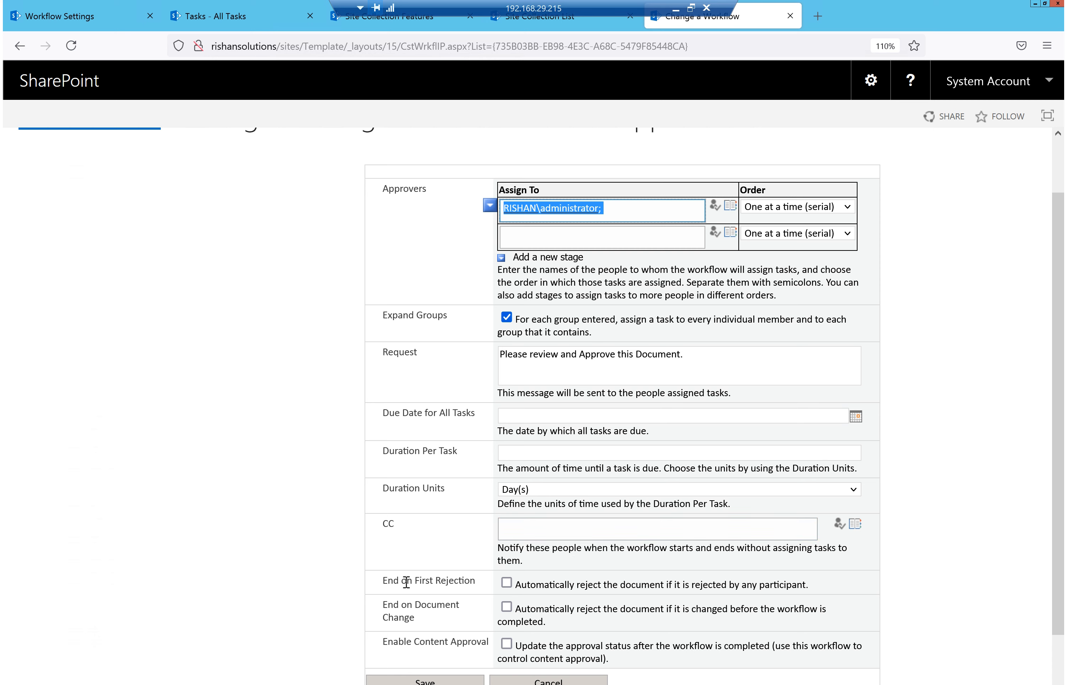
Enable updating the approval status after the workflow is completed and save the Doc Approval workflow
left_click_drag(387, 578, 476, 580)
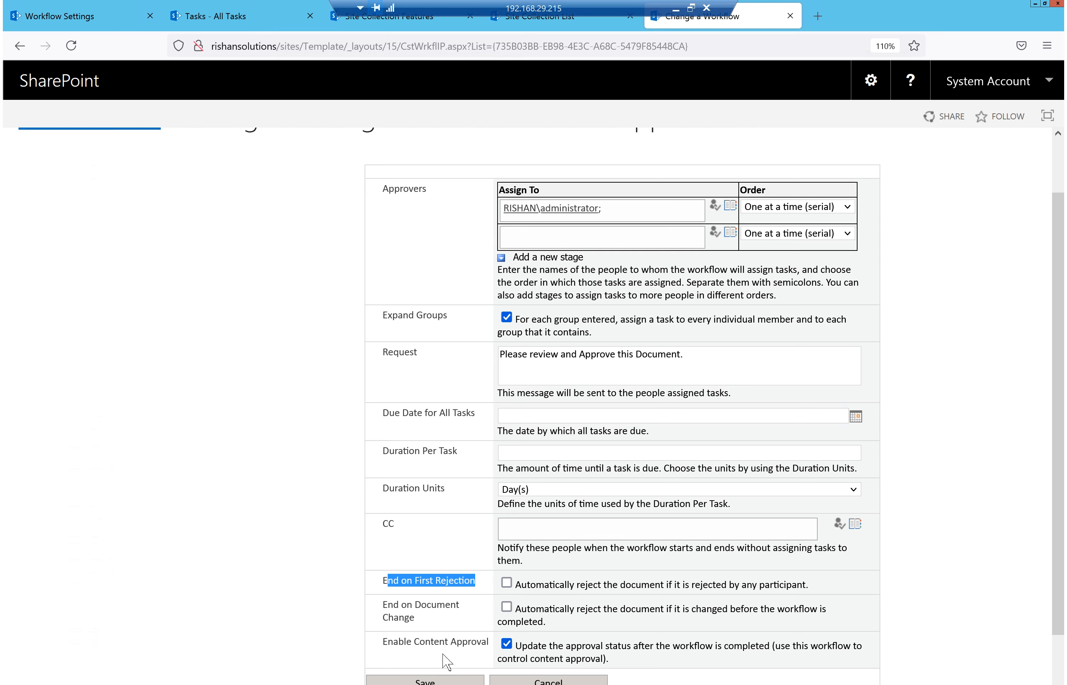
left_click(425, 681)
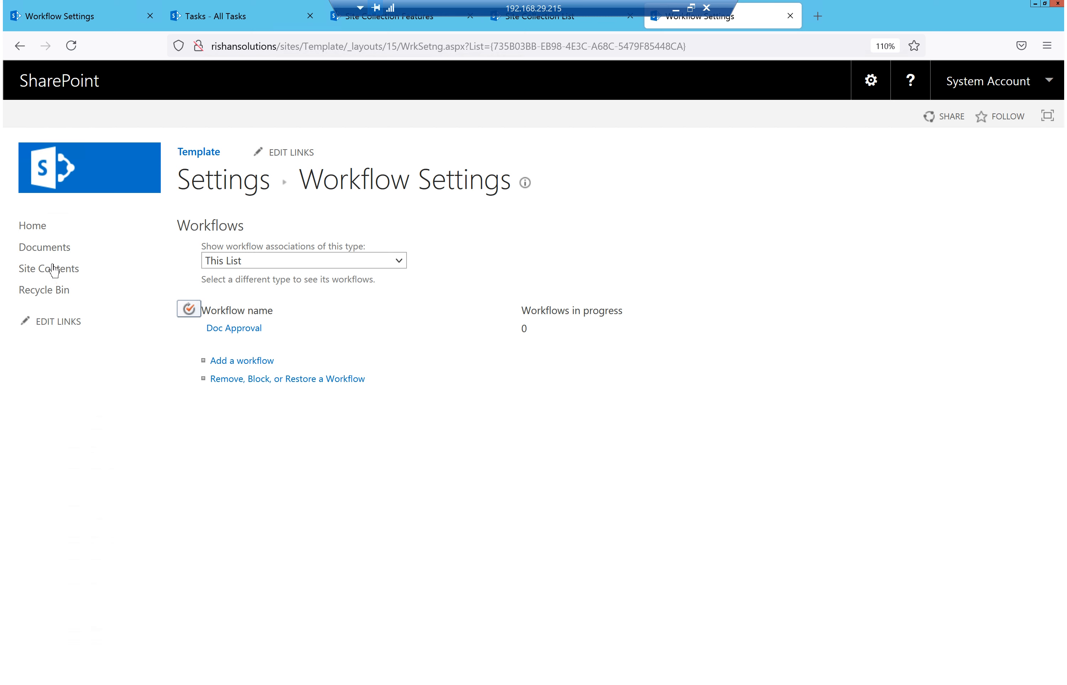
Upload the Title text file from the desktop to the Documents library
left_click(48, 248)
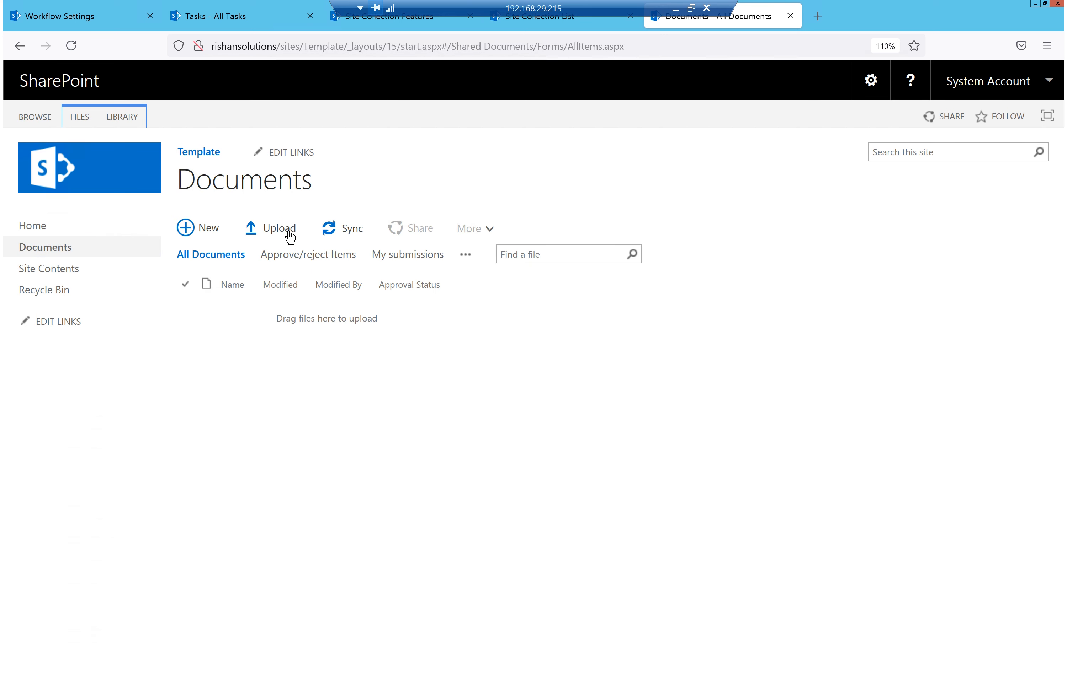
left_click(290, 235)
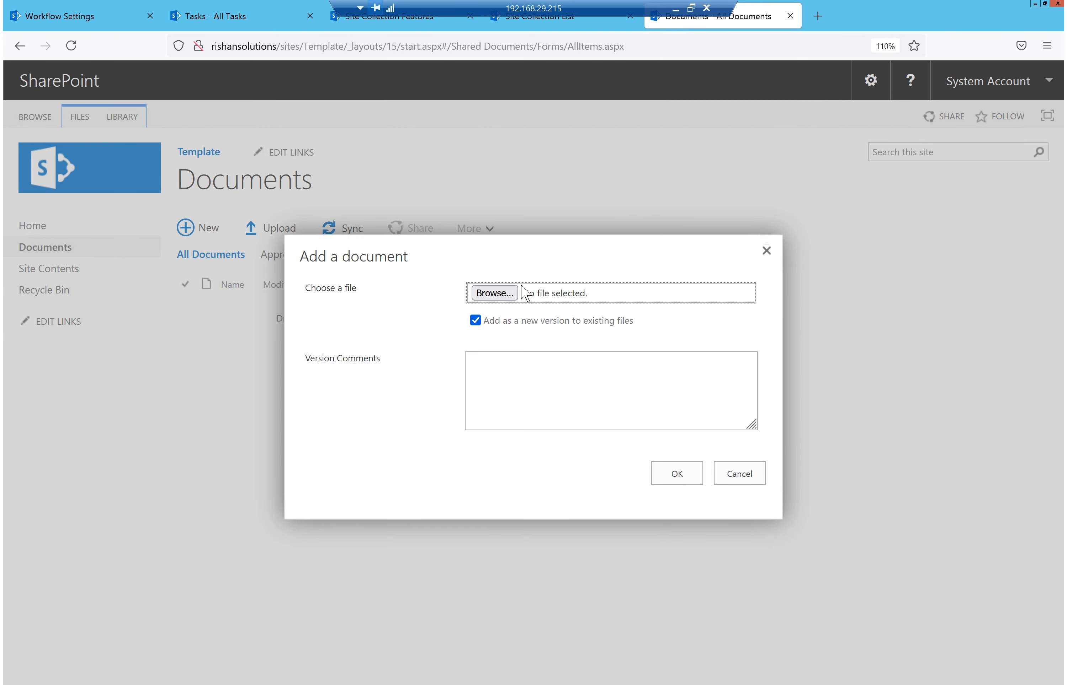
left_click(505, 291)
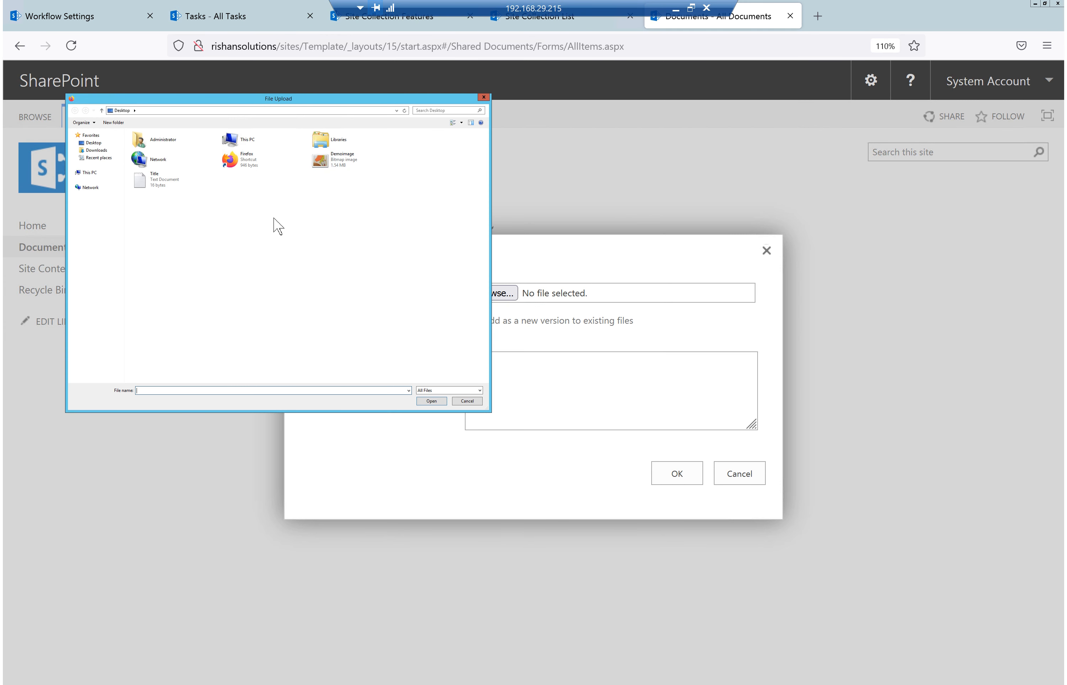
left_click(157, 181)
left_click(431, 402)
left_click(672, 476)
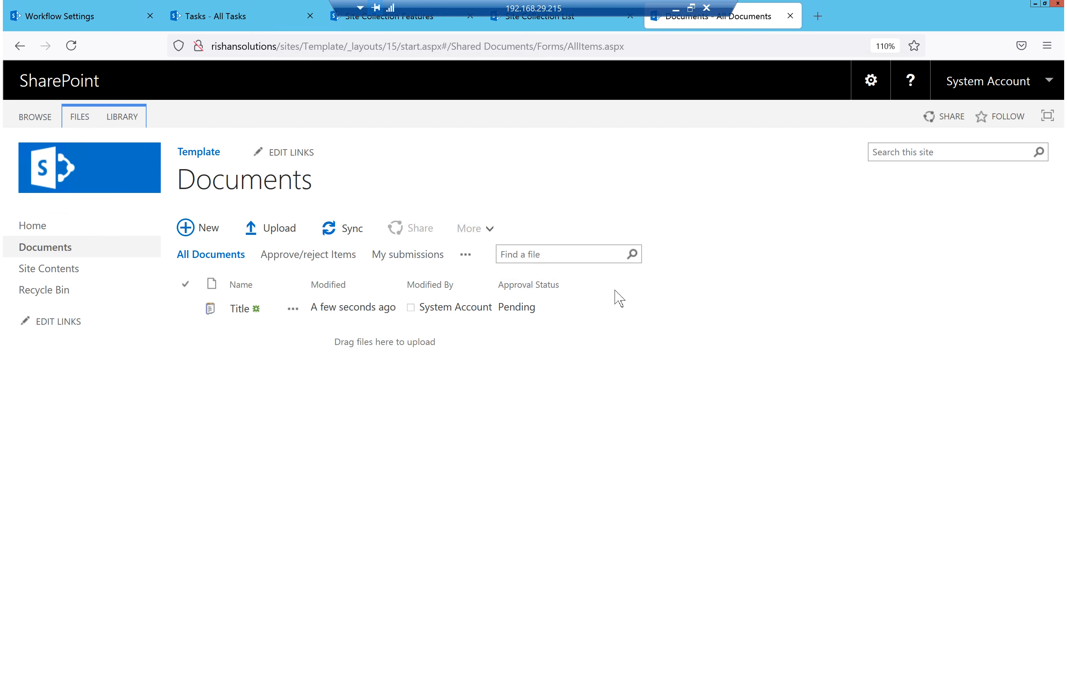
Start the Doc Approval workflow on the Title document using its preconfigured approver and request message
left_click(294, 309)
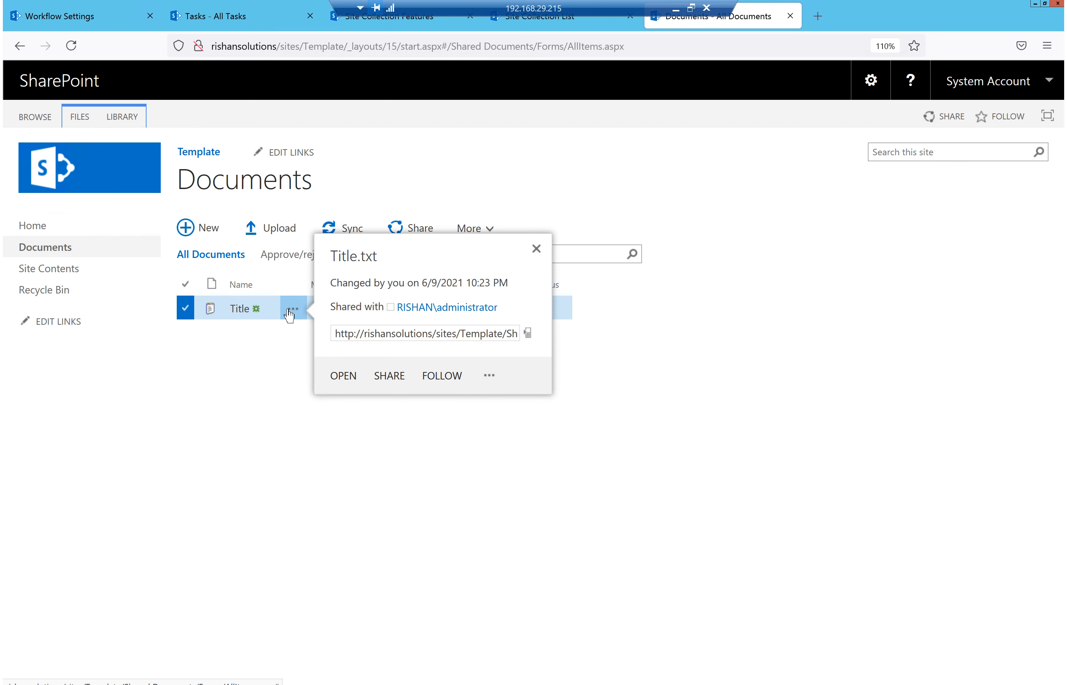
left_click(81, 117)
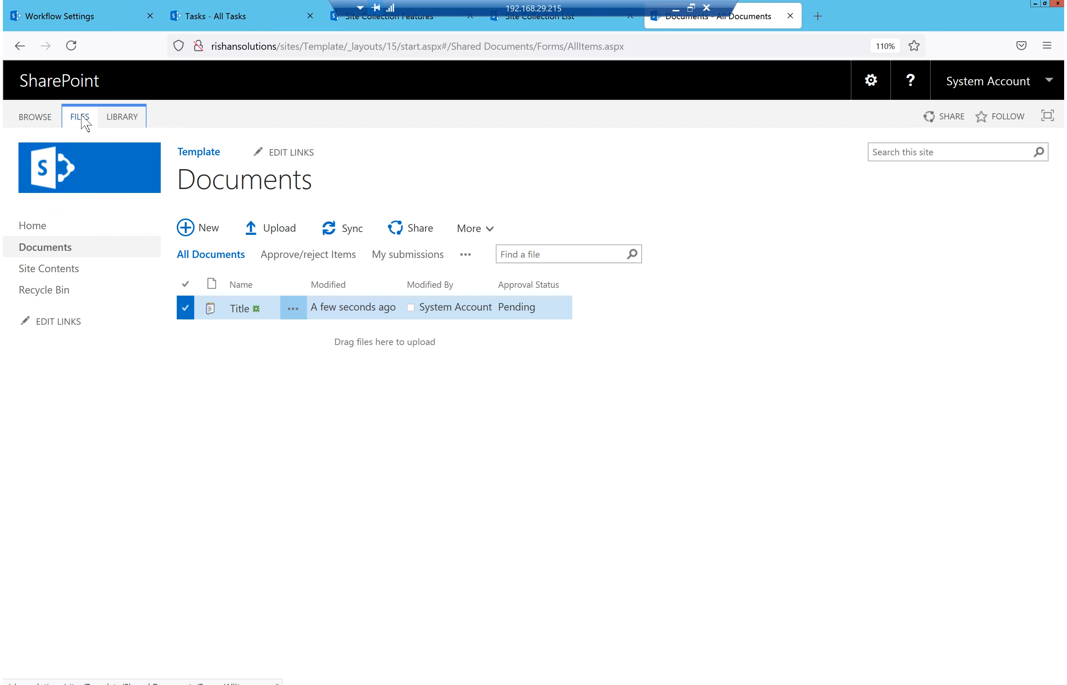
left_click(81, 115)
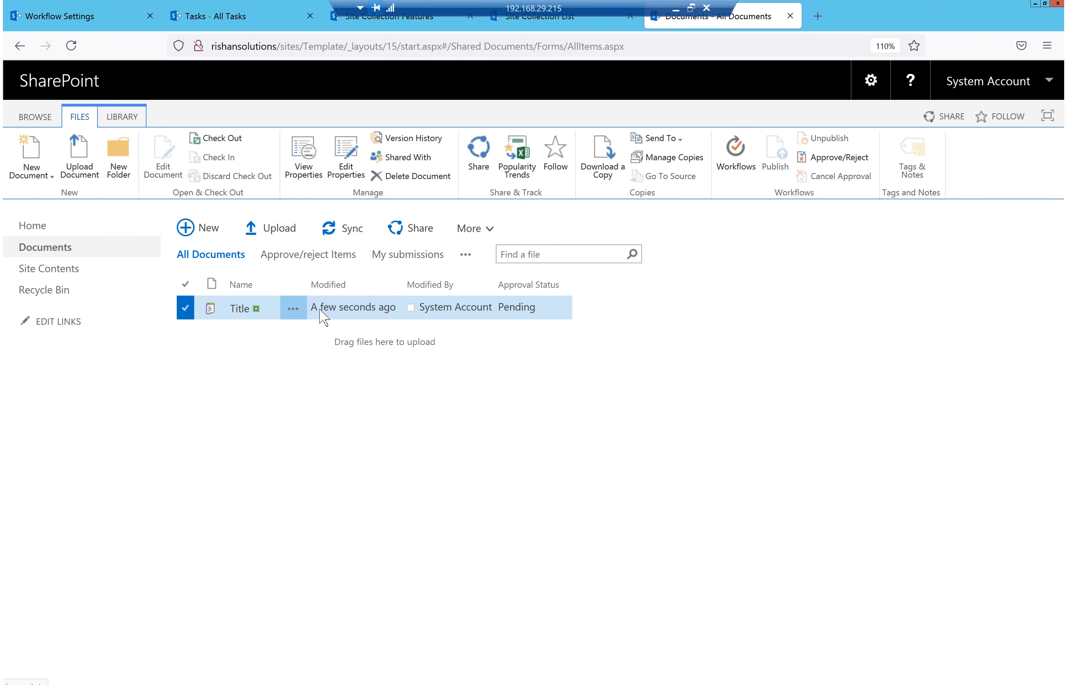
left_click(292, 310)
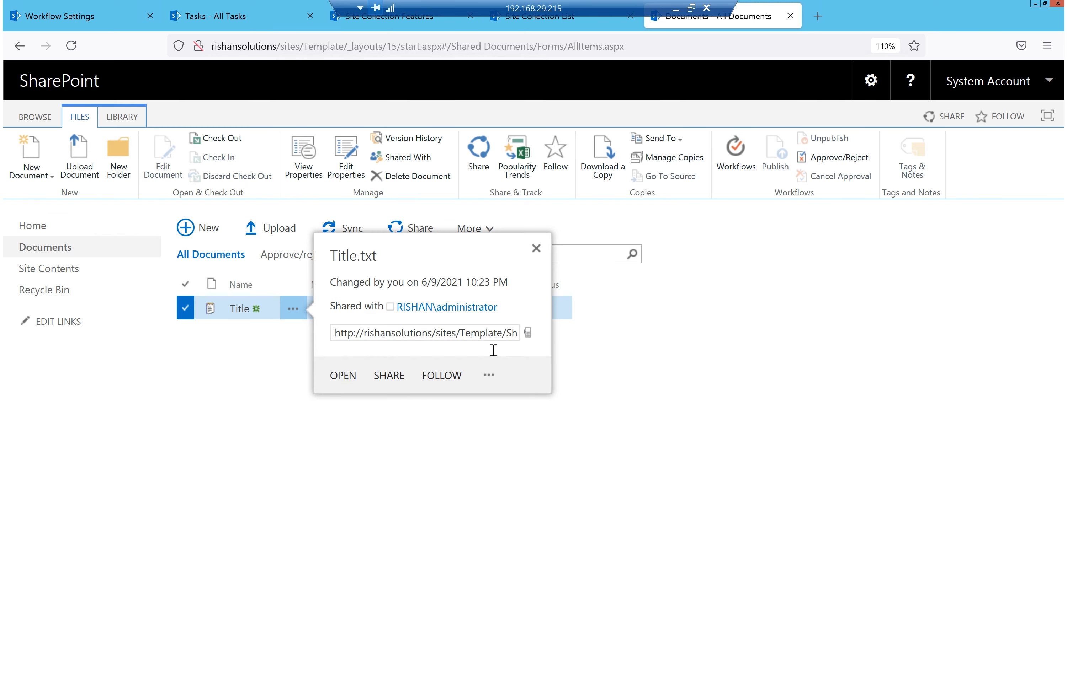
left_click(489, 377)
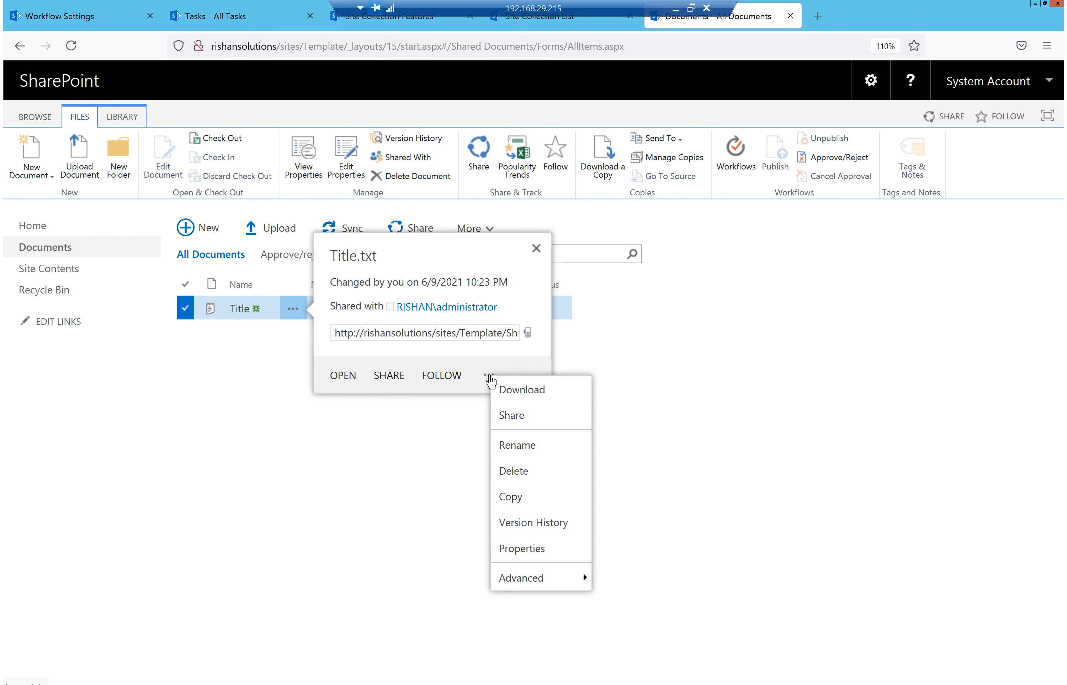
mouse_move(574, 583)
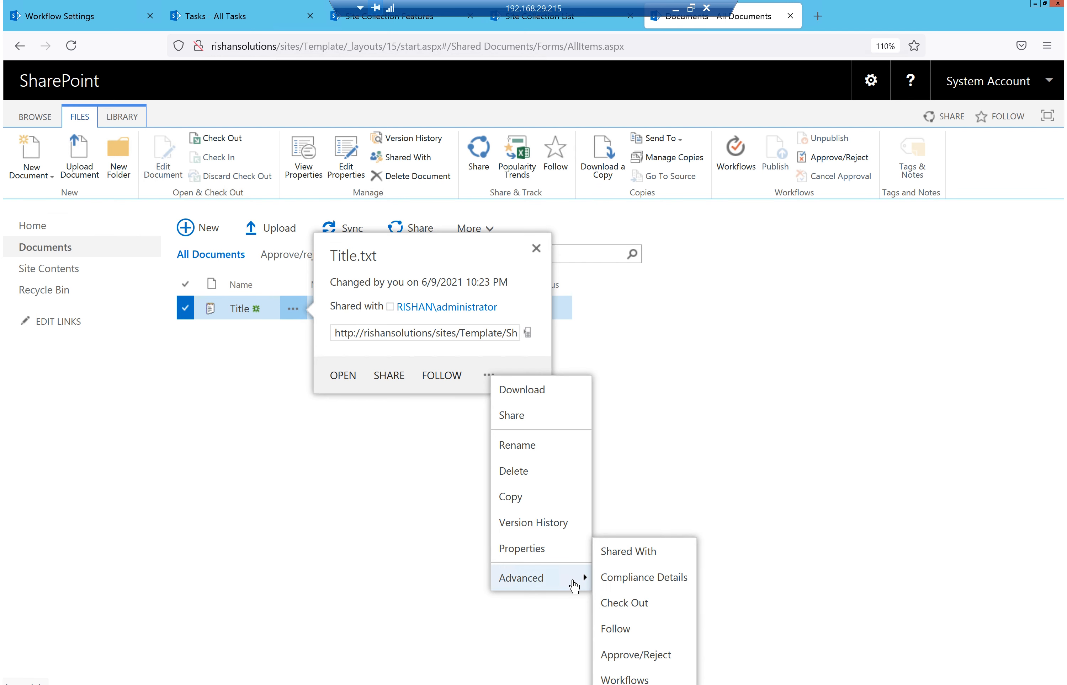
left_click(622, 679)
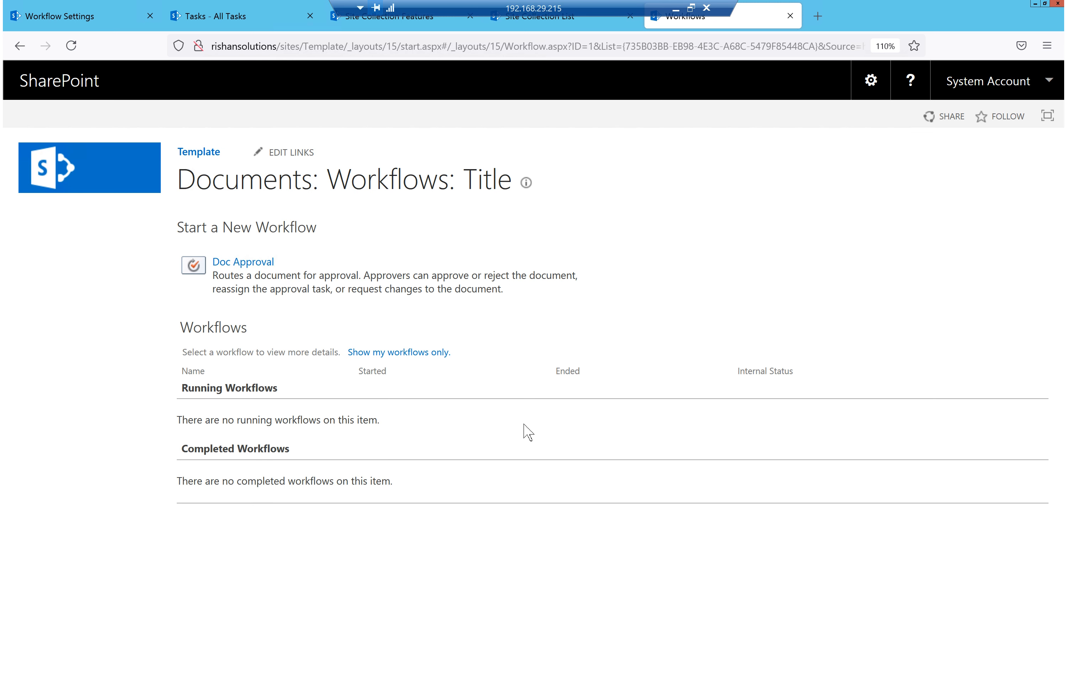
left_click(228, 262)
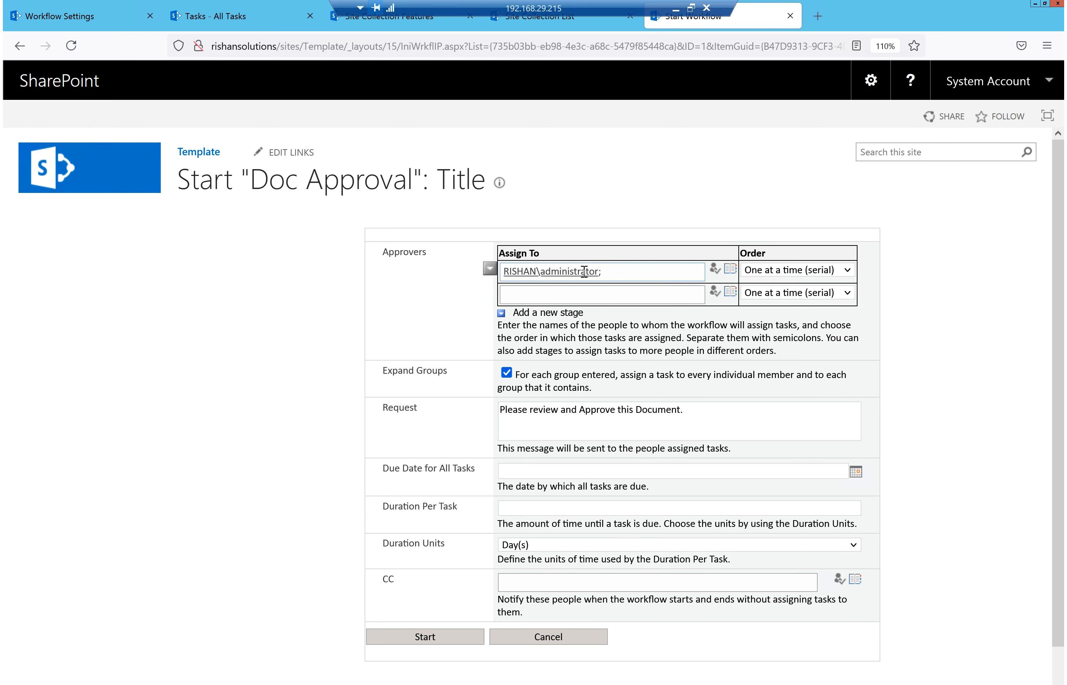
left_click(425, 639)
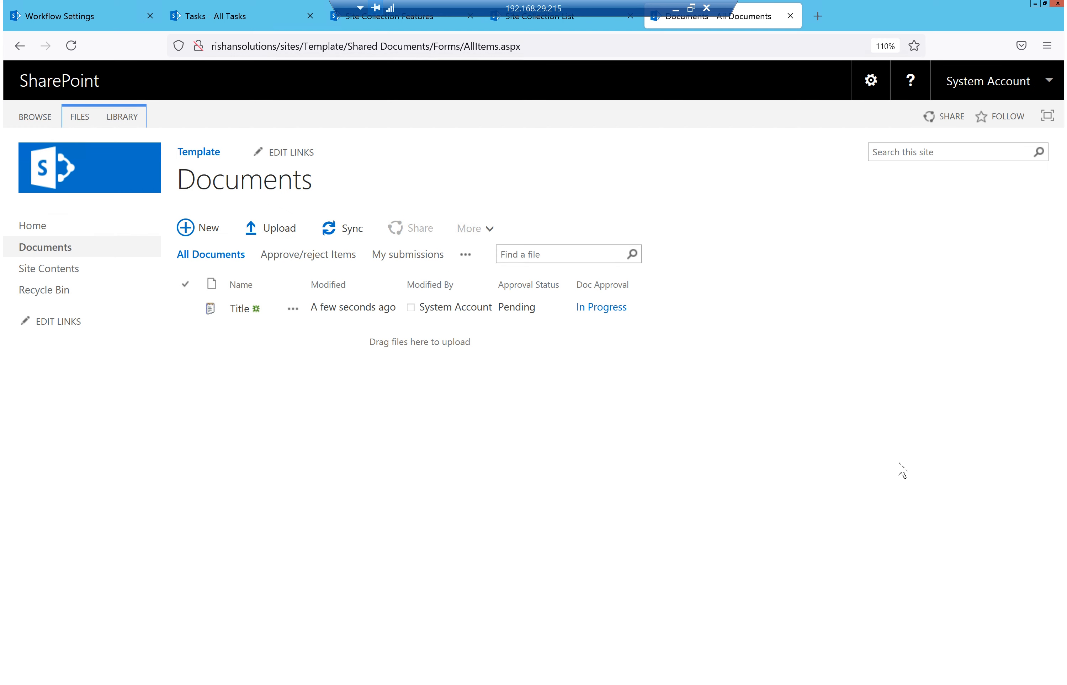
Open the Doc Approval workflow status of the Title document and review its tasks and history
left_click(602, 308)
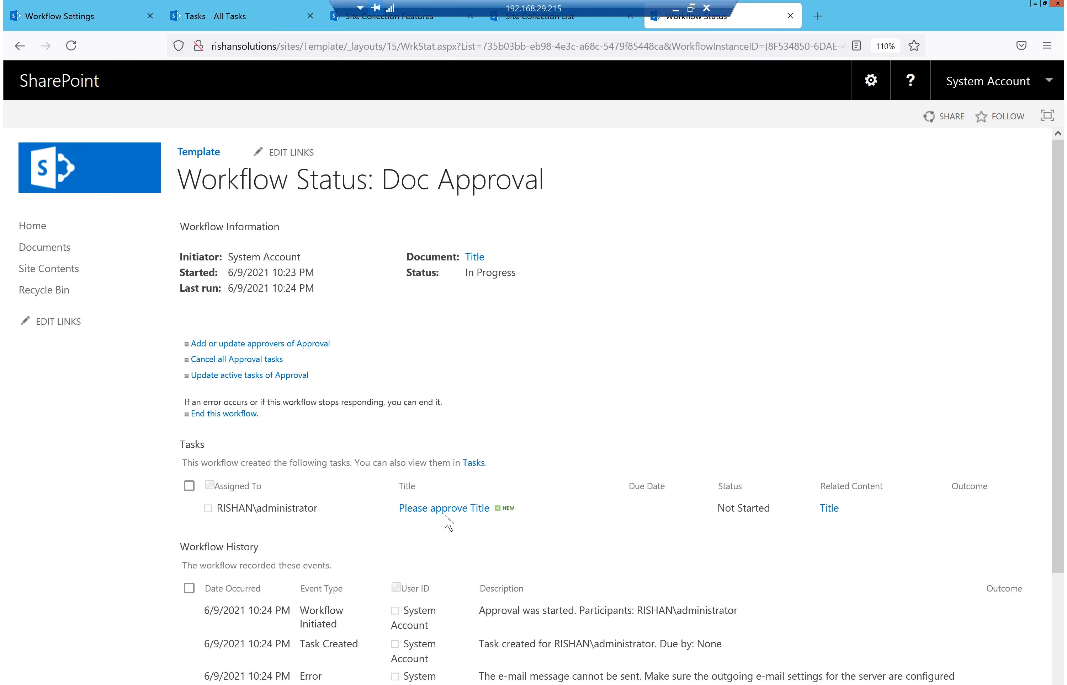
scroll(358, 506, "down", 1)
scroll(258, 504, "down", 1)
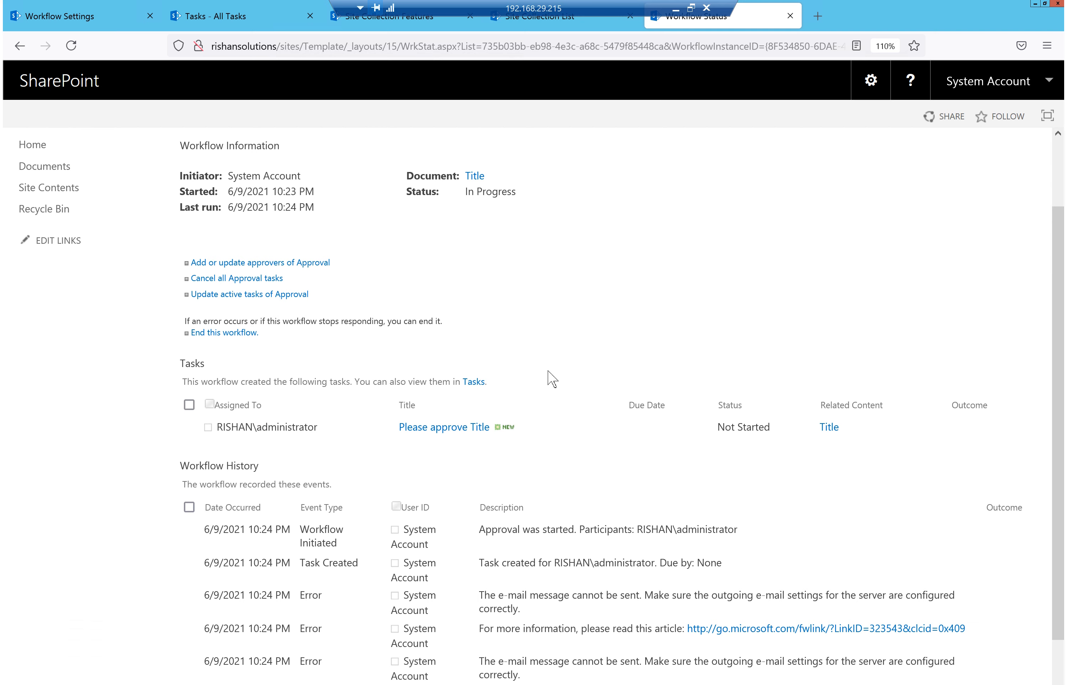
scroll(542, 393, "down", 1)
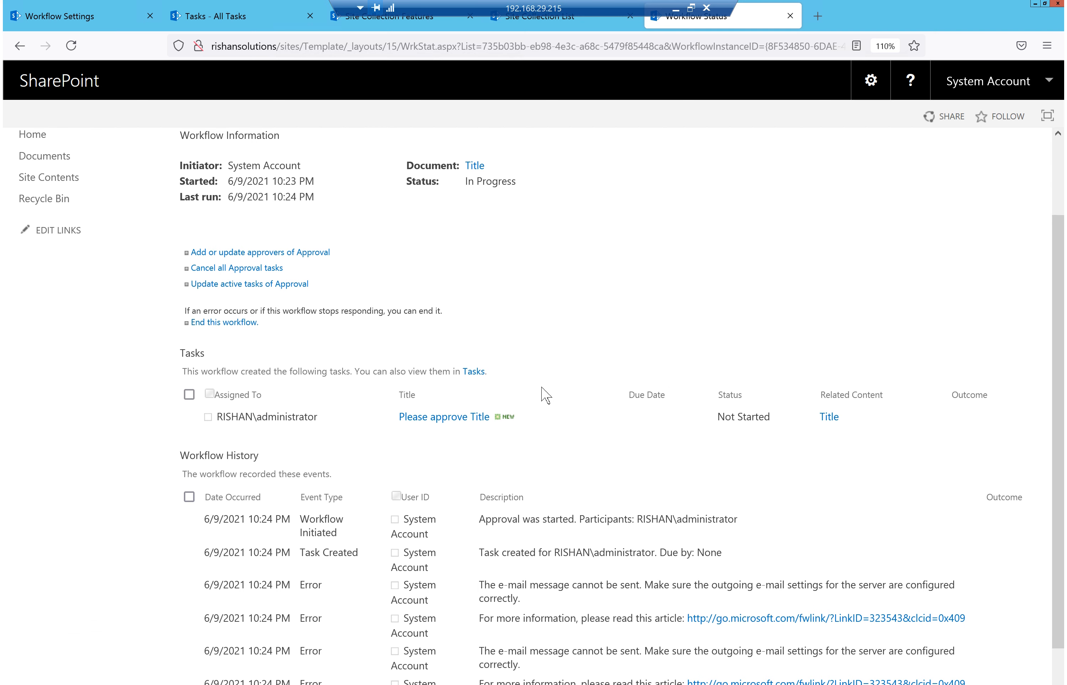
scroll(430, 395, "down", 1)
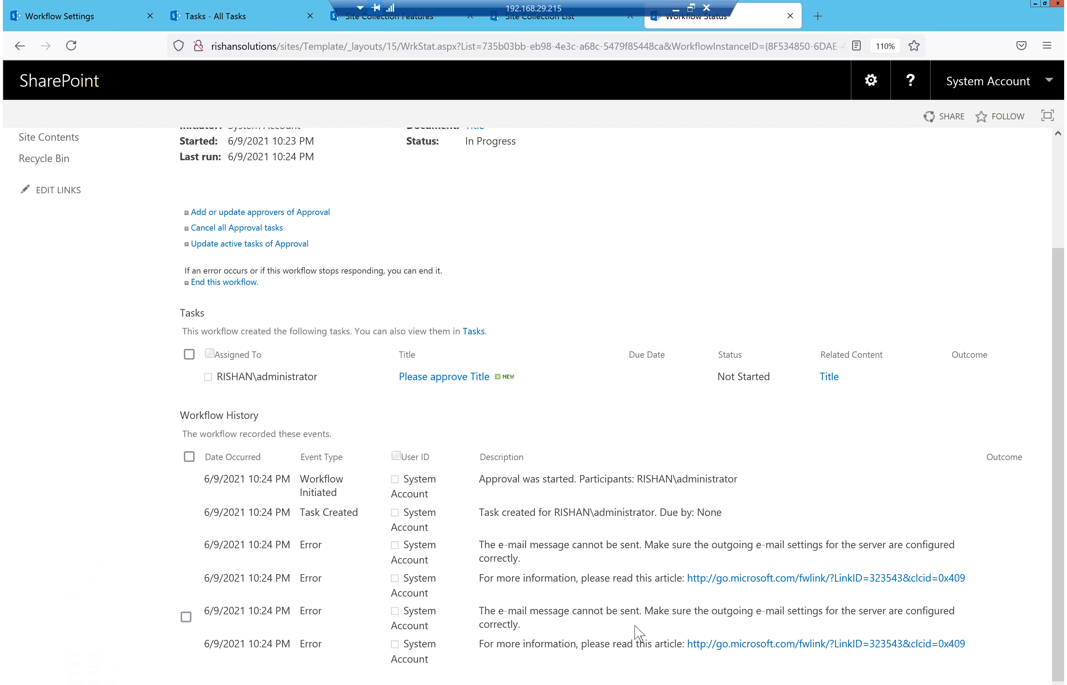
Examine the descriptions of the error, task creation and workflow initiation events in the workflow history
left_click_drag(543, 628, 480, 609)
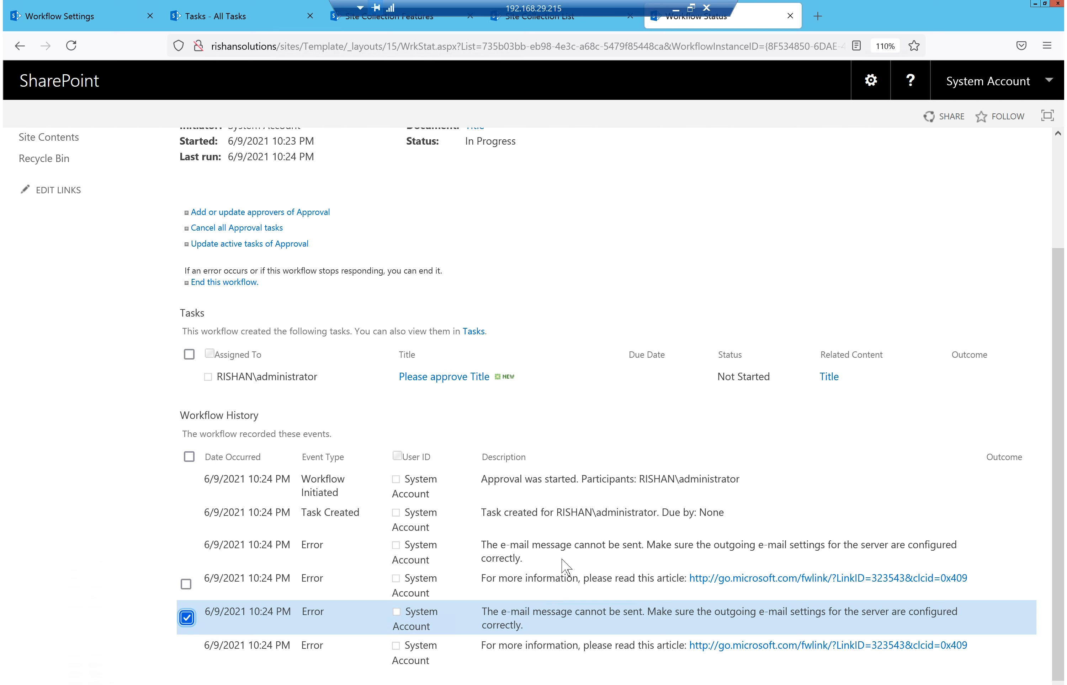
left_click_drag(527, 560, 497, 542)
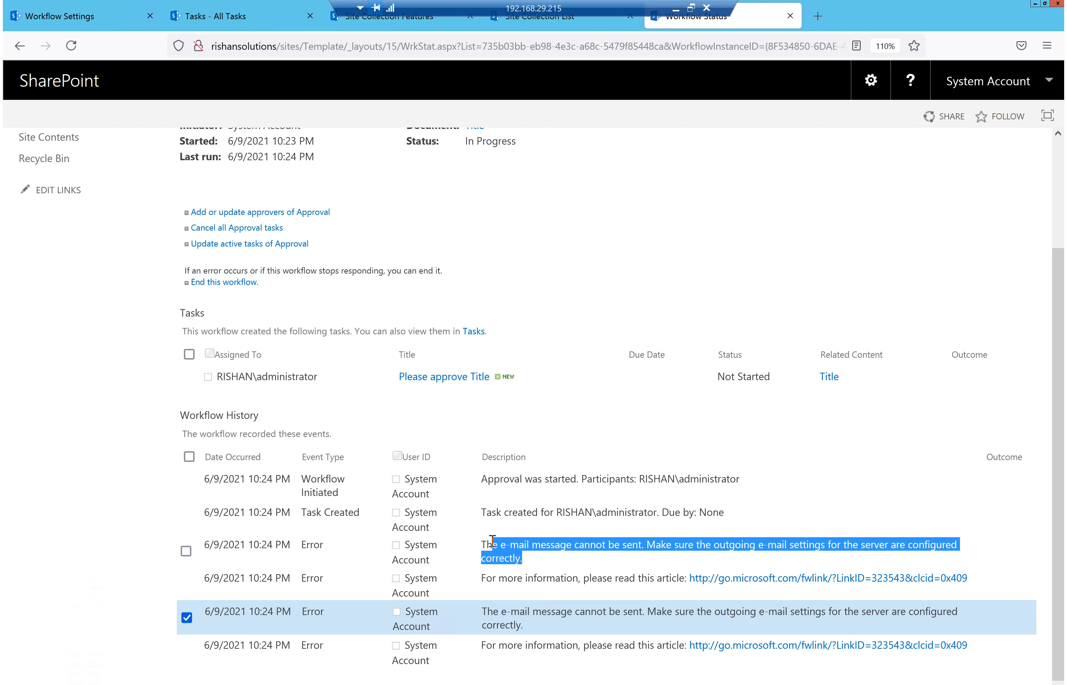
left_click(492, 542)
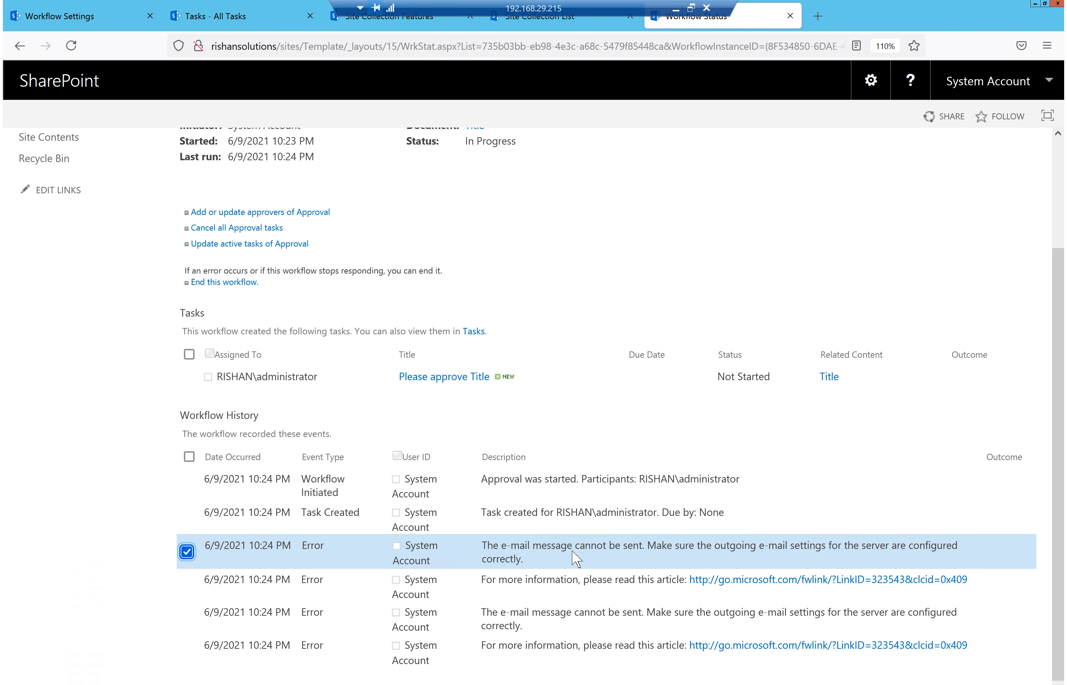
left_click_drag(528, 561, 485, 547)
left_click(486, 547)
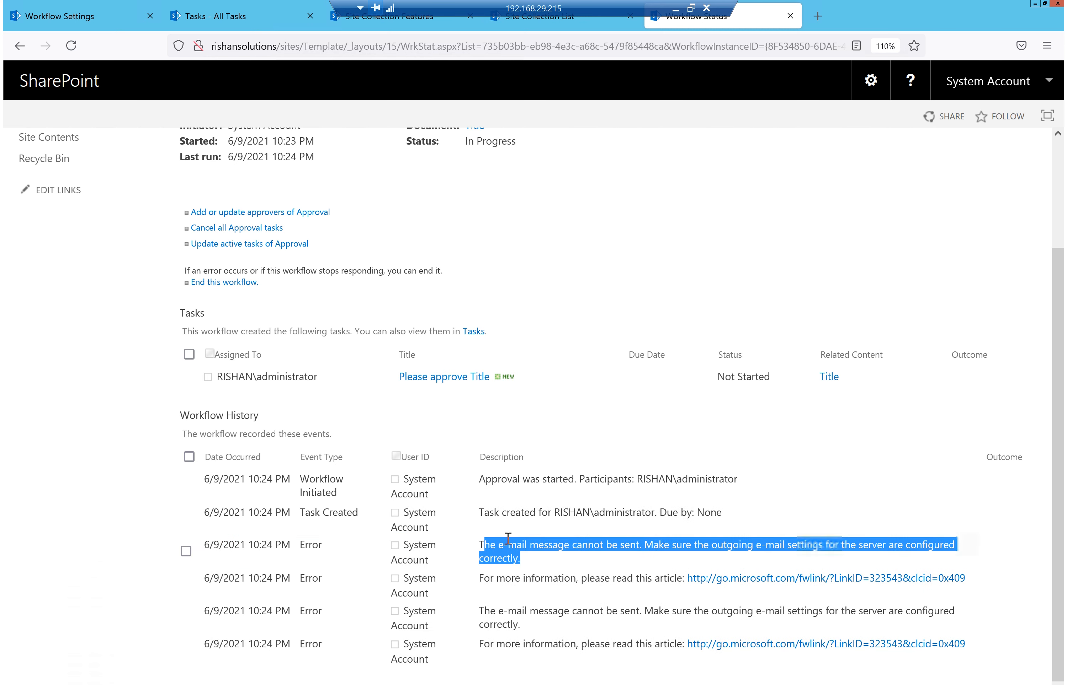
left_click_drag(724, 512, 496, 511)
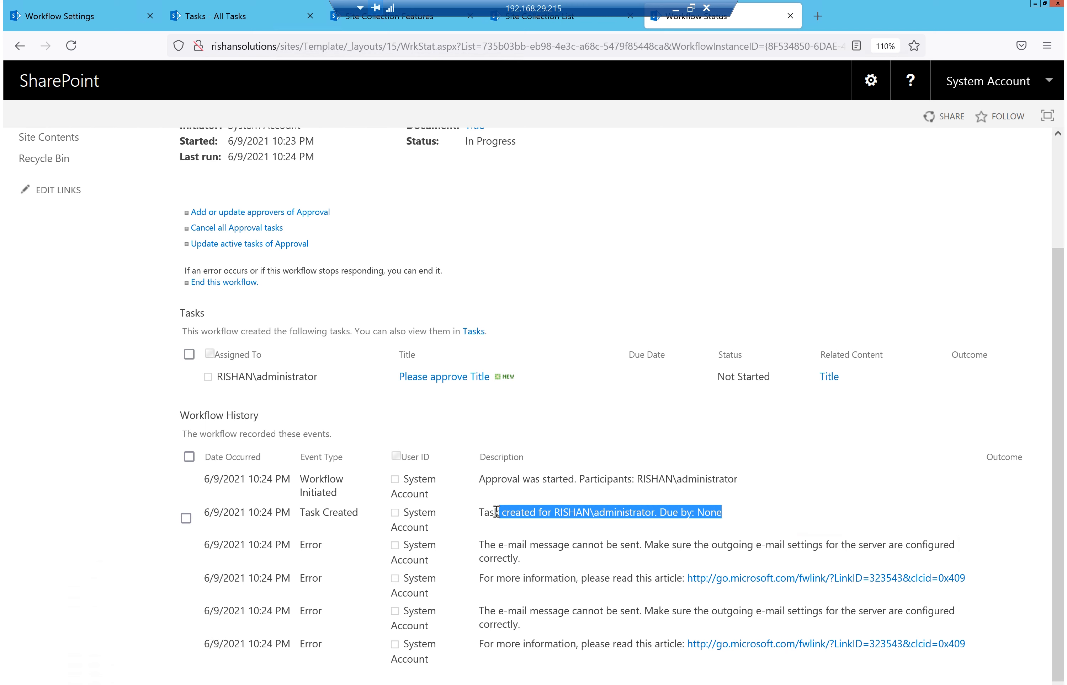
left_click(663, 513)
left_click_drag(748, 522, 706, 511)
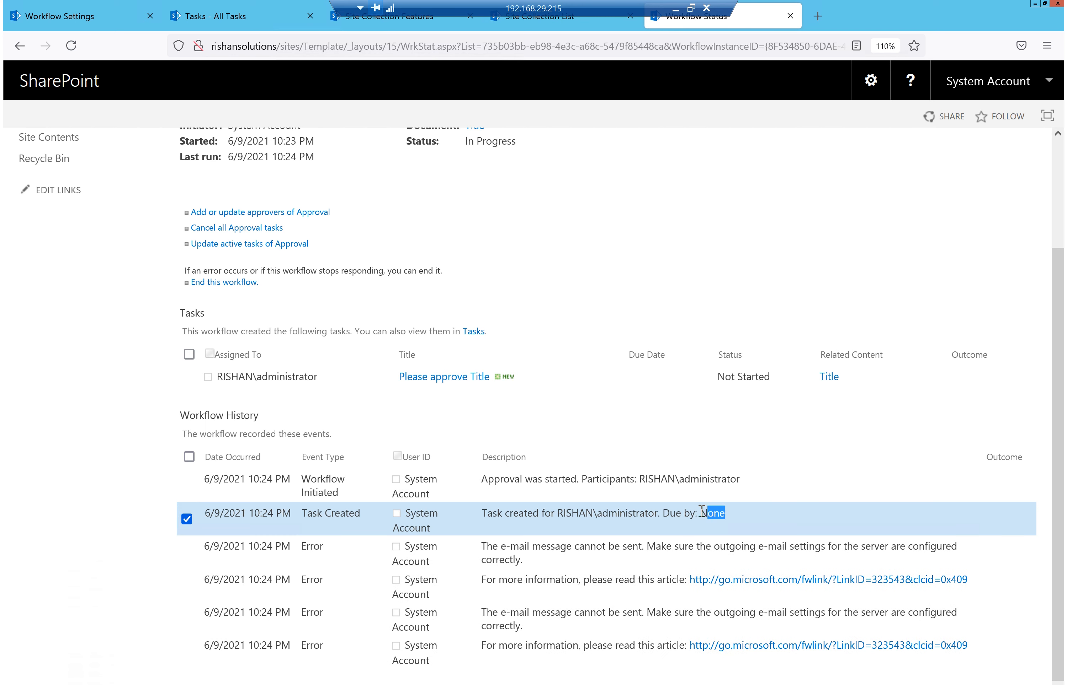
left_click(699, 512)
left_click_drag(724, 512, 693, 513)
left_click_drag(740, 478, 630, 477)
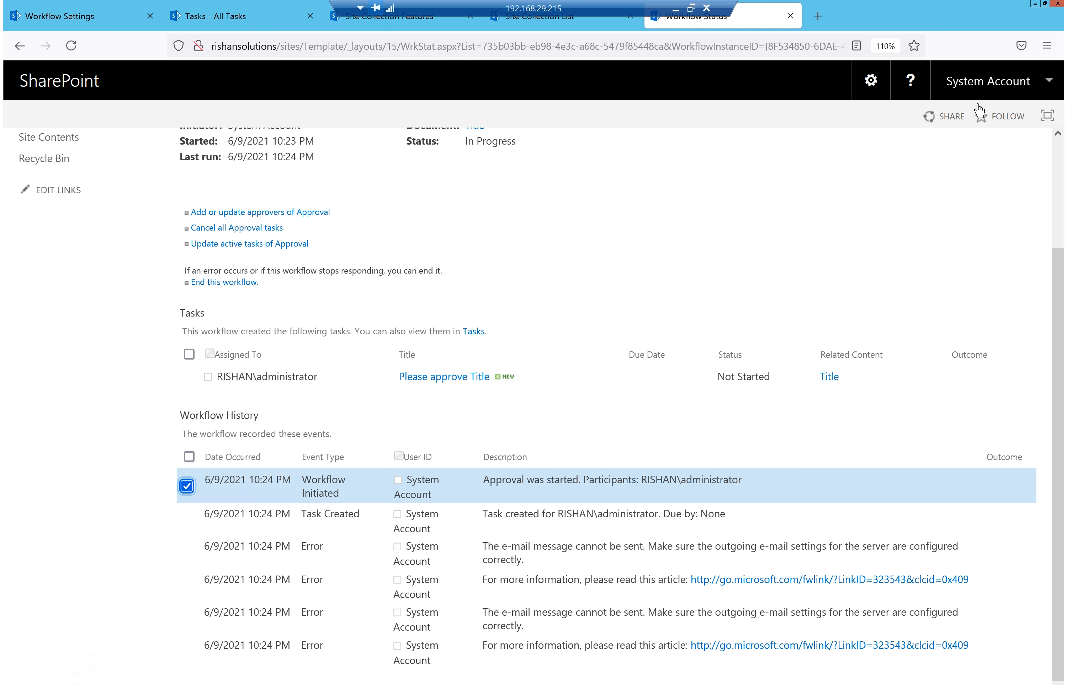
Open the "Please approve Title" task and examine its requester and consolidated comments
mouse_move(590, 381)
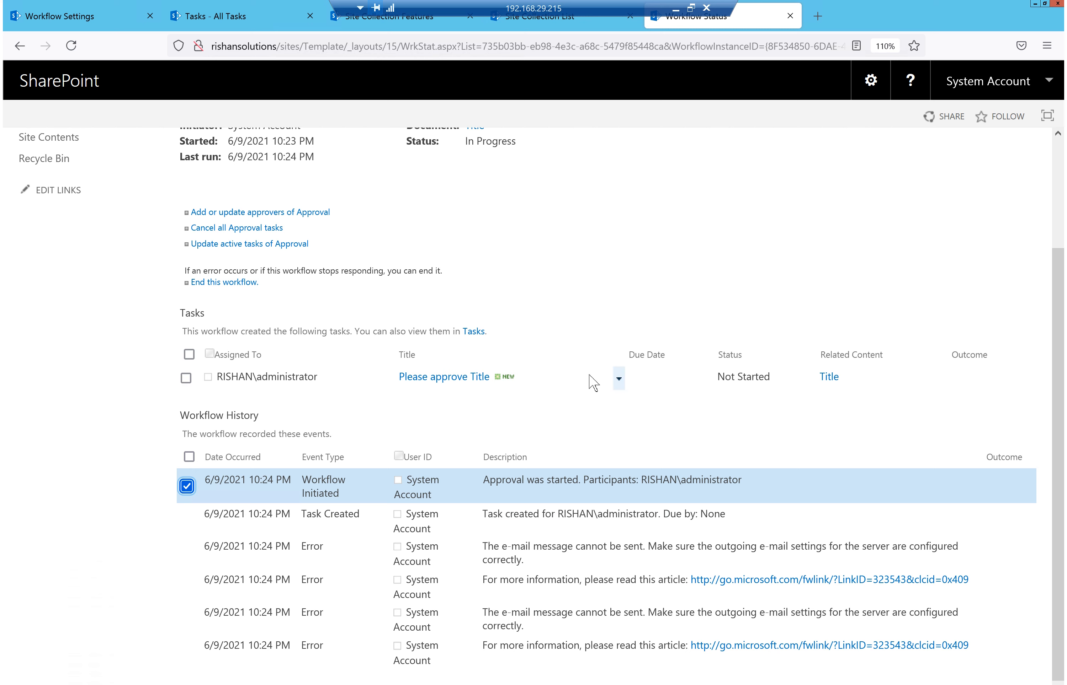
left_click(618, 380)
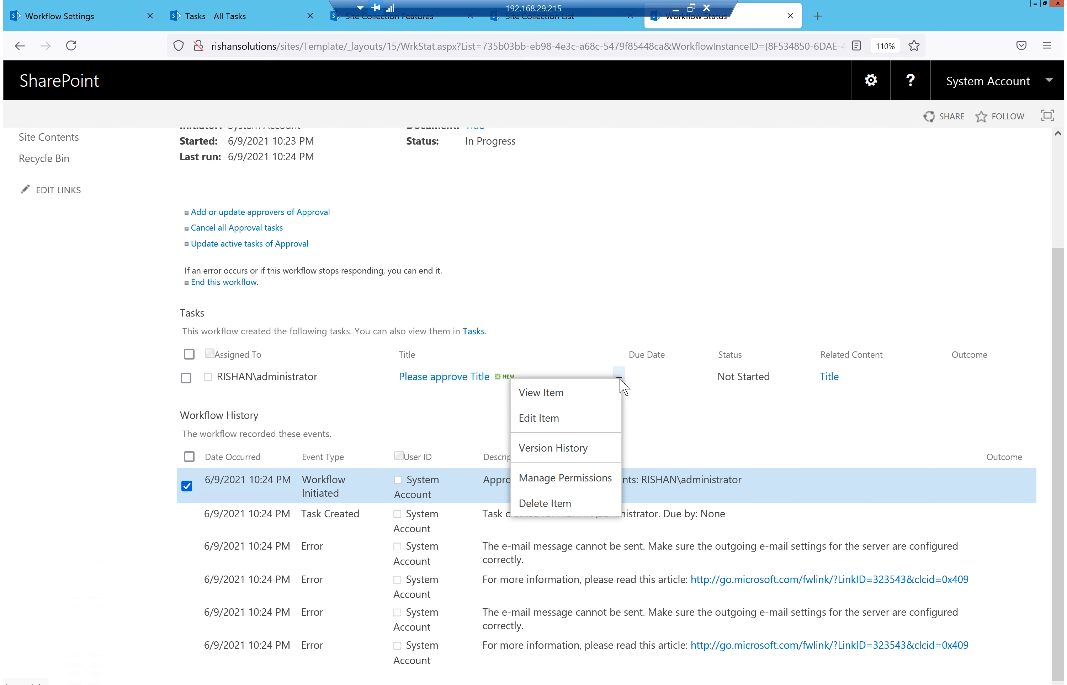
left_click(563, 397)
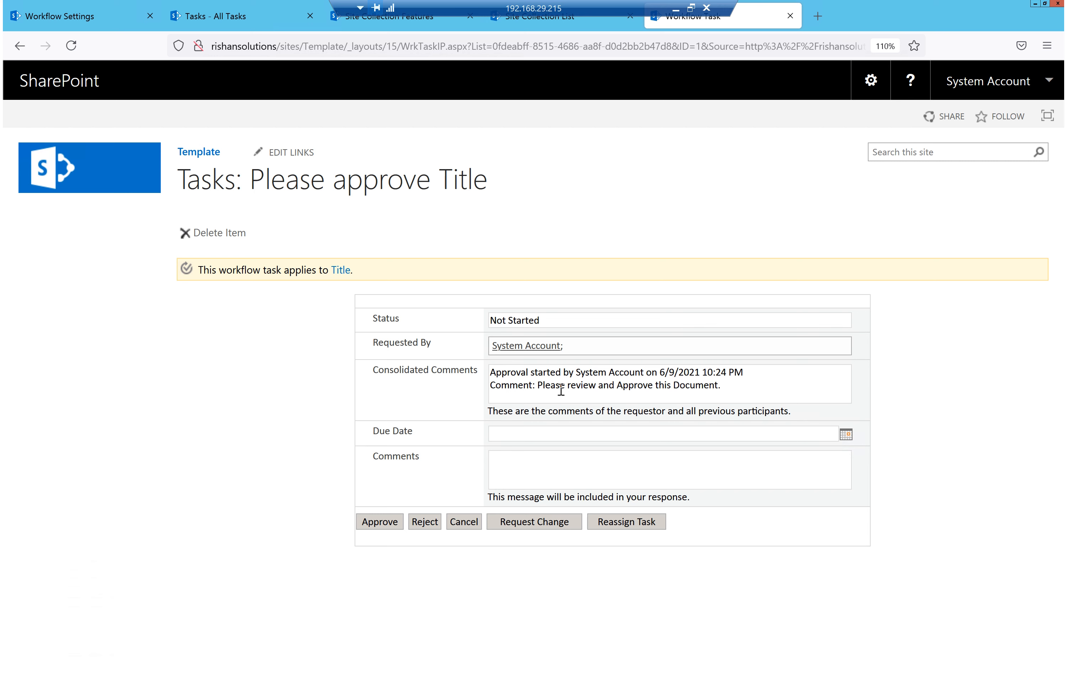
left_click_drag(564, 345, 491, 346)
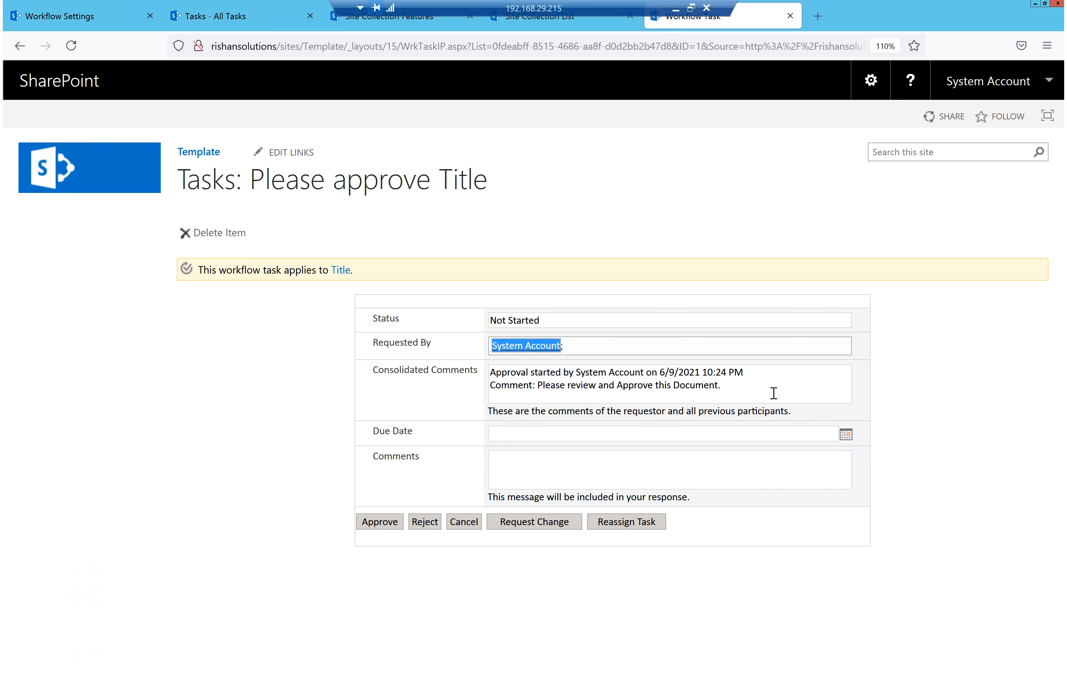
left_click_drag(722, 395, 558, 391)
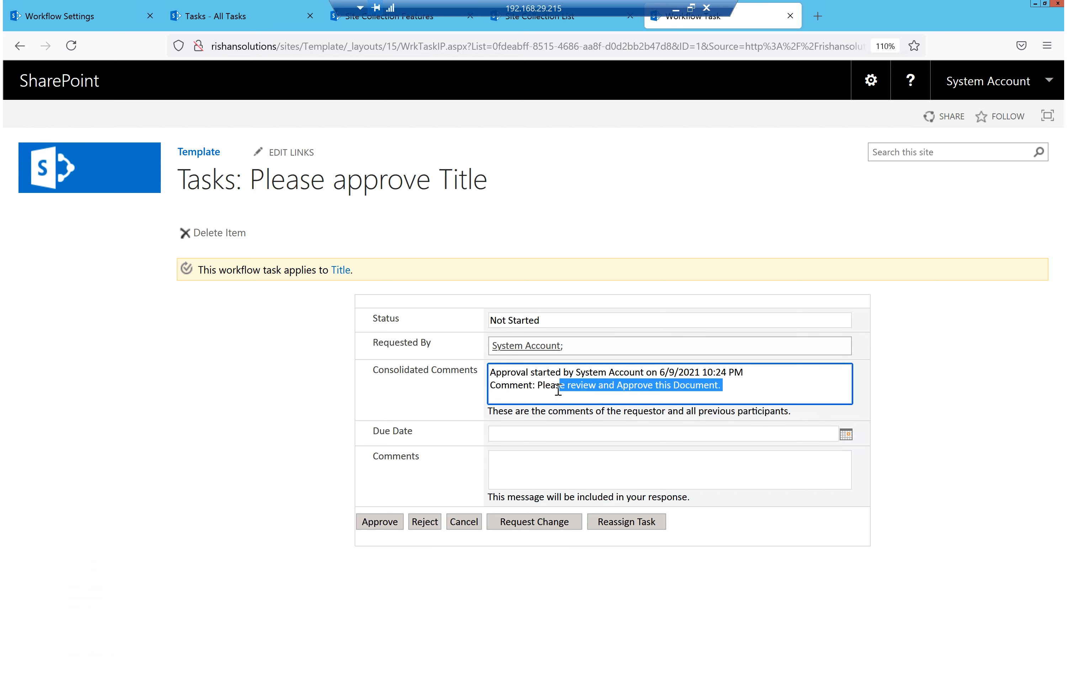
Approve the "Please approve Title" task with the comment "Approved" and check the document's approval columns in the Documents library
left_click(550, 470)
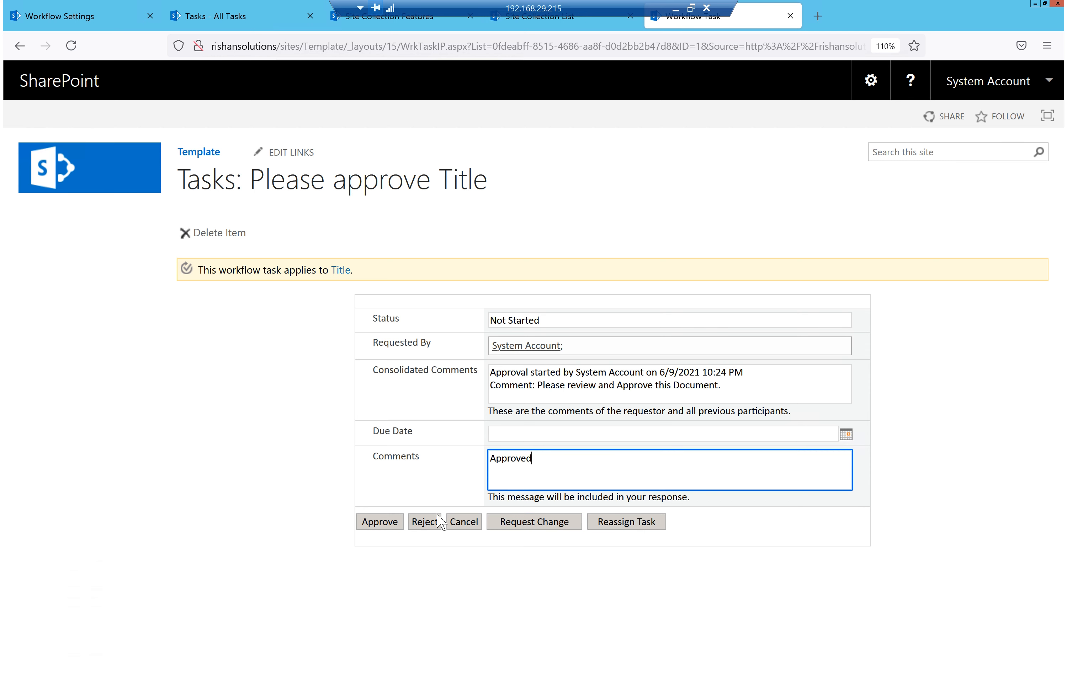
left_click(381, 522)
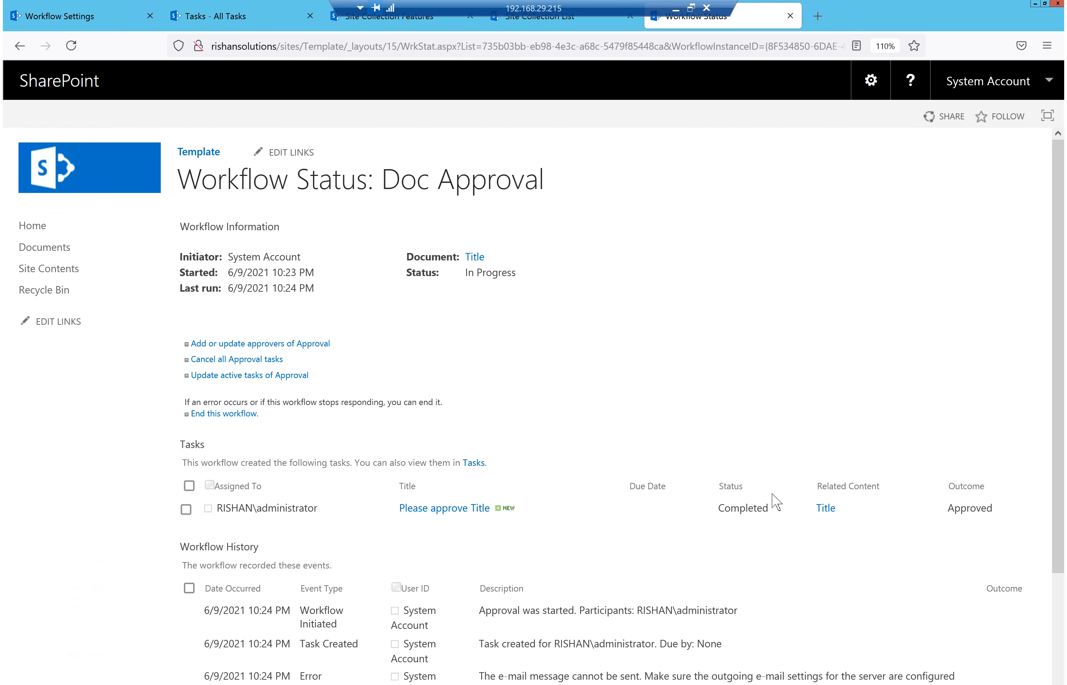
left_click(70, 251)
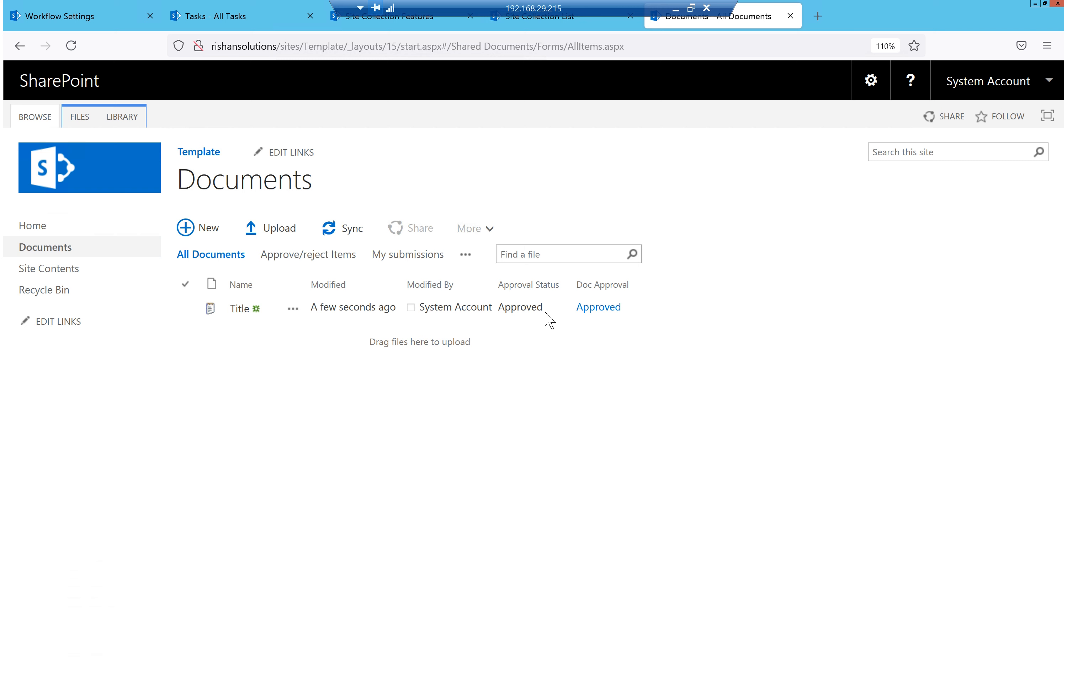
left_click_drag(542, 307, 501, 307)
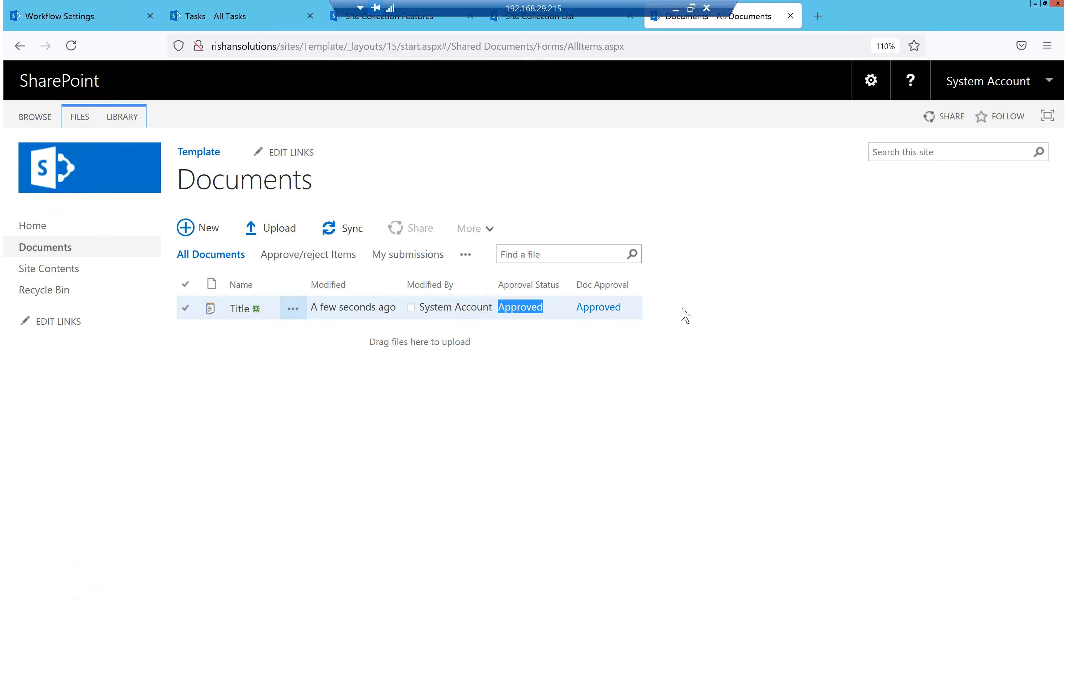
left_click_drag(622, 313, 575, 320)
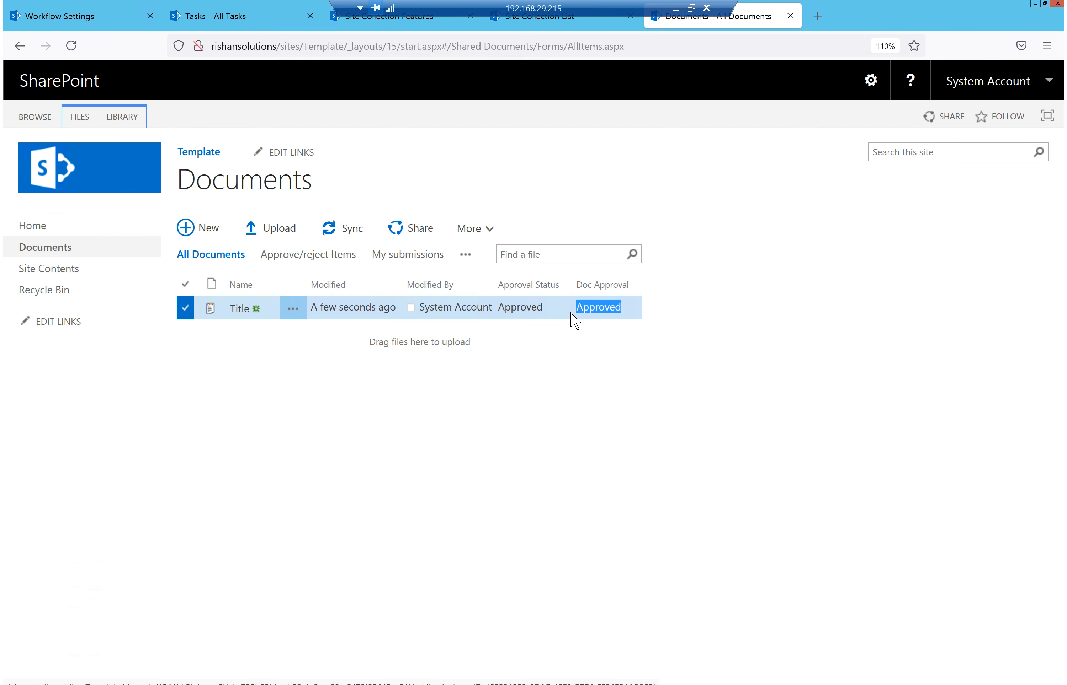
left_click(699, 402)
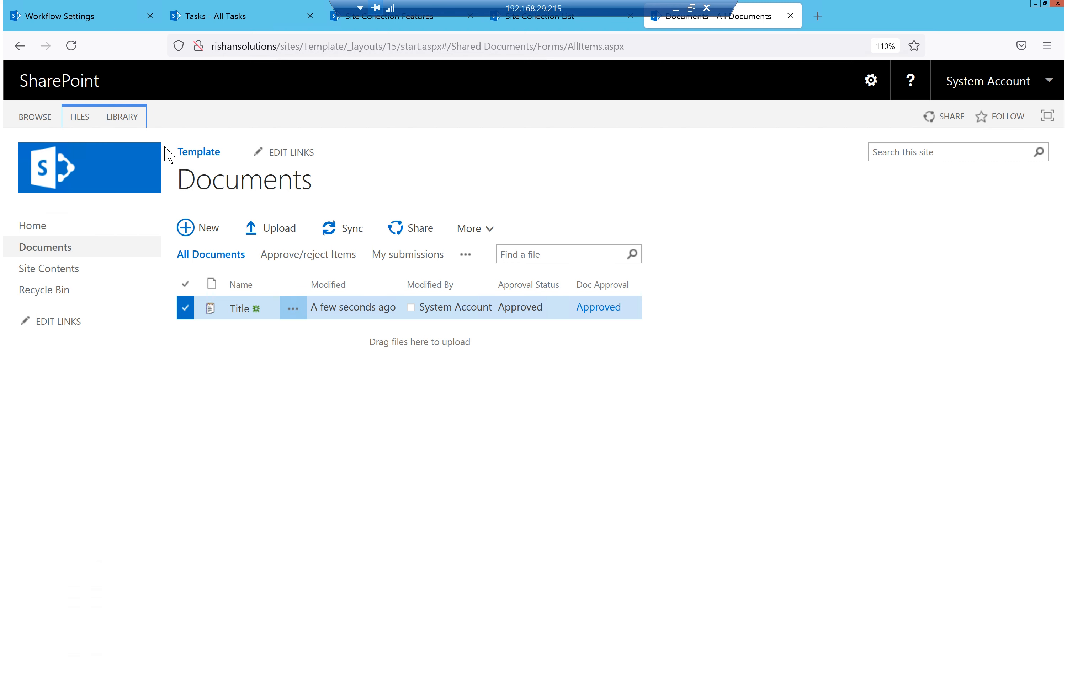
Upload Demoimage.bmp from the Desktop to the Documents library
left_click(287, 229)
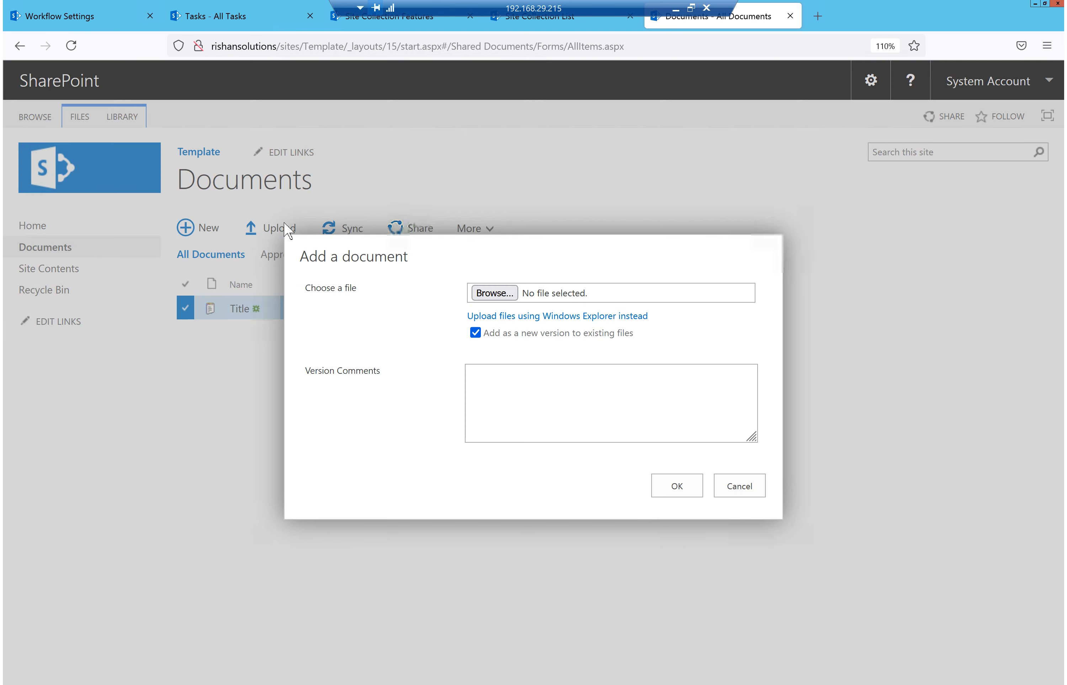
left_click(506, 295)
left_click(325, 157)
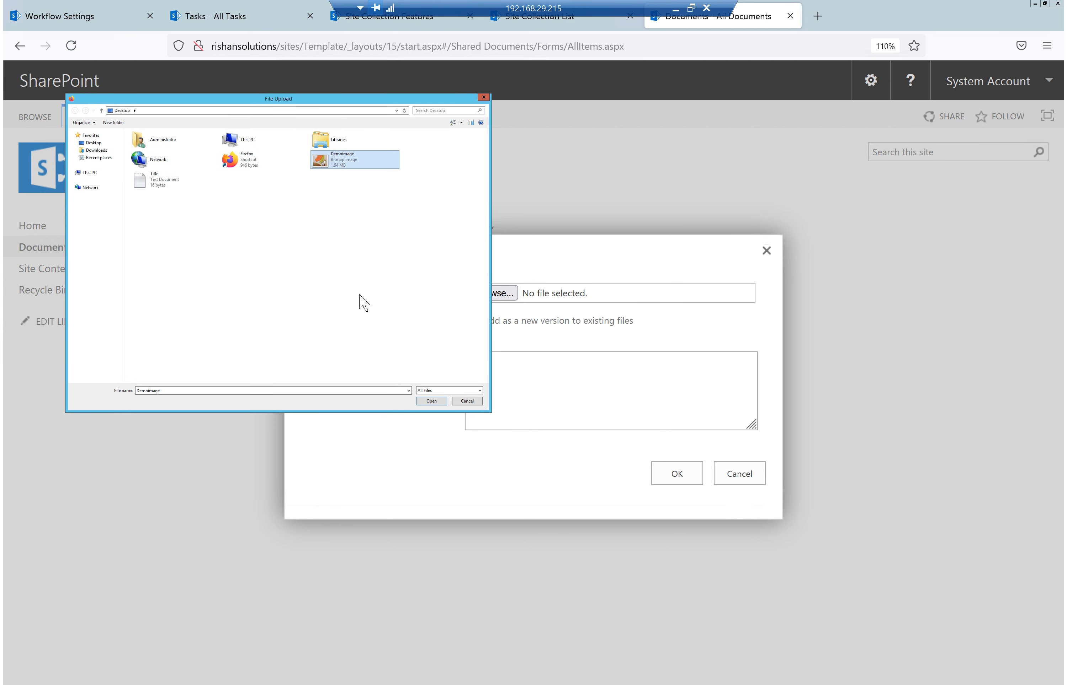
left_click(432, 401)
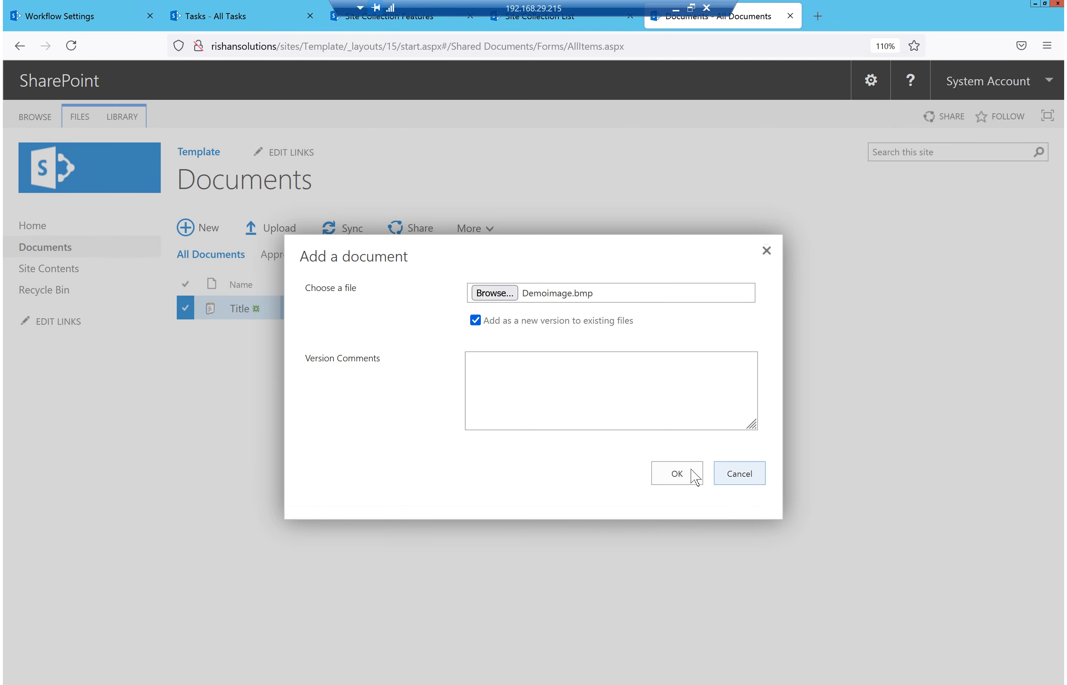
left_click(677, 474)
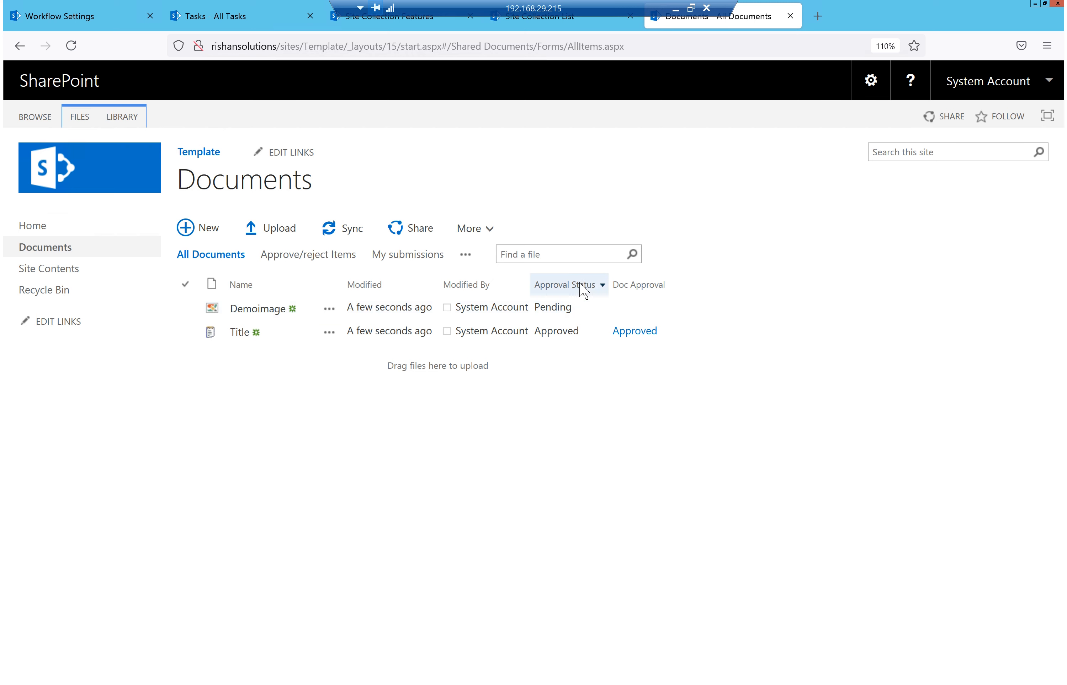
Start the Doc Approval workflow on the Demoimage document using its preconfigured approver and request message
left_click(185, 308)
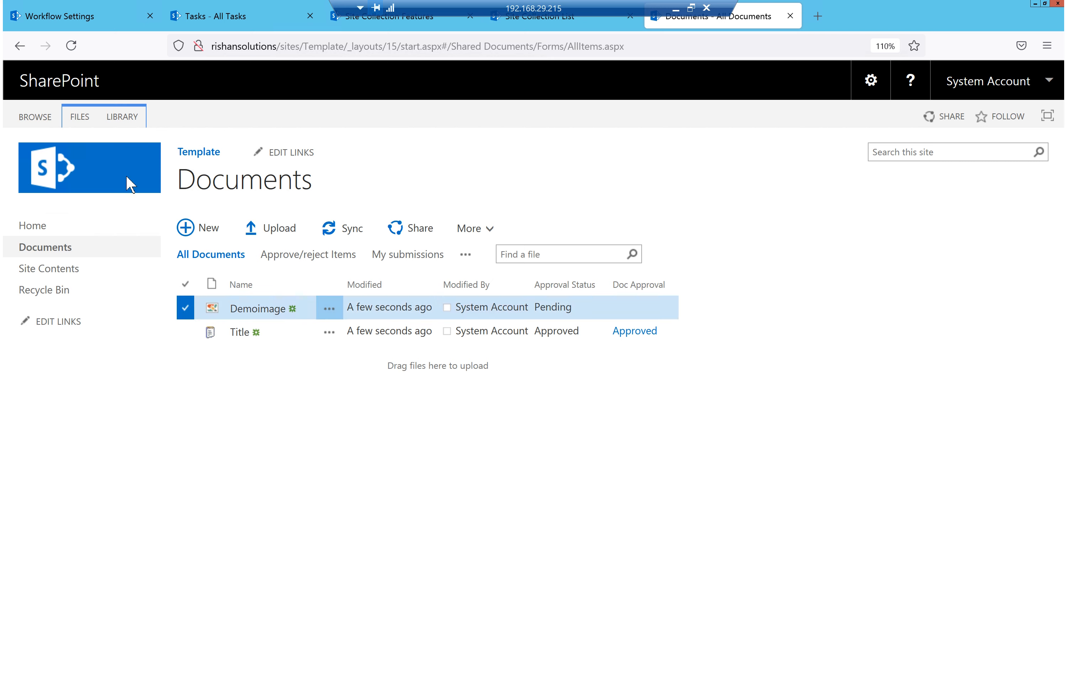
left_click(92, 126)
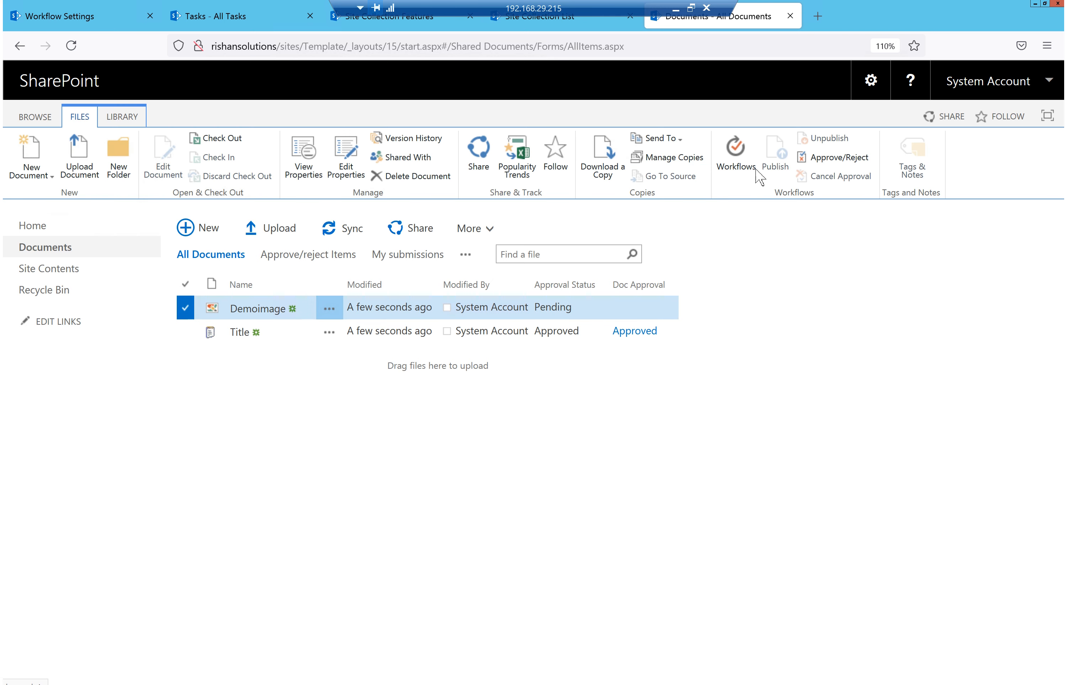
left_click(738, 162)
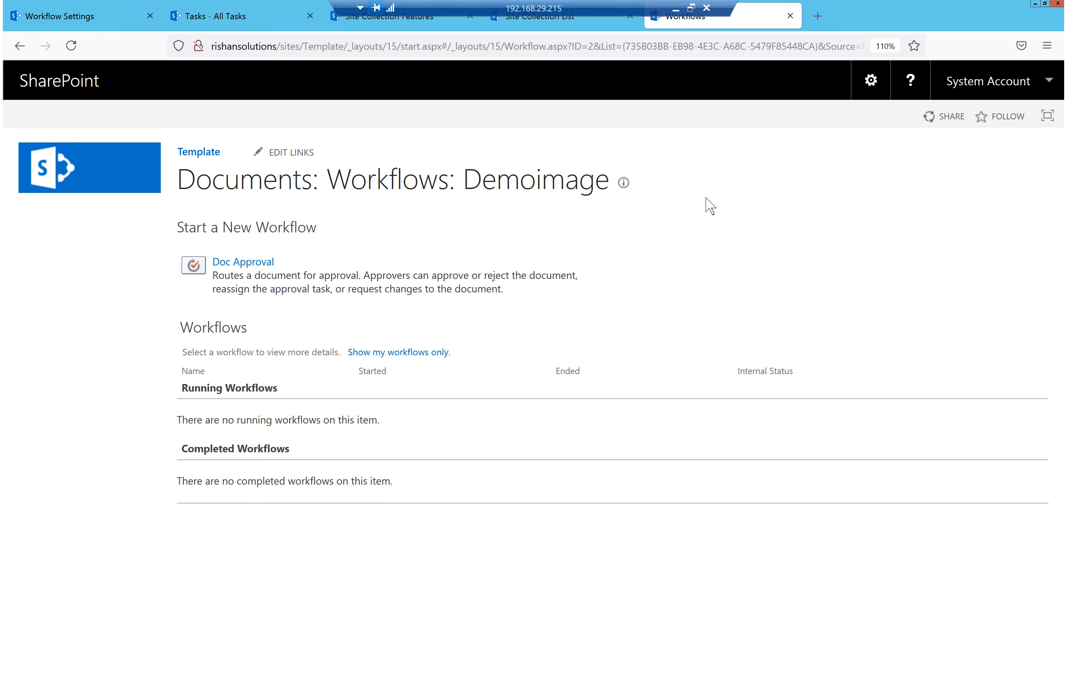
left_click(258, 264)
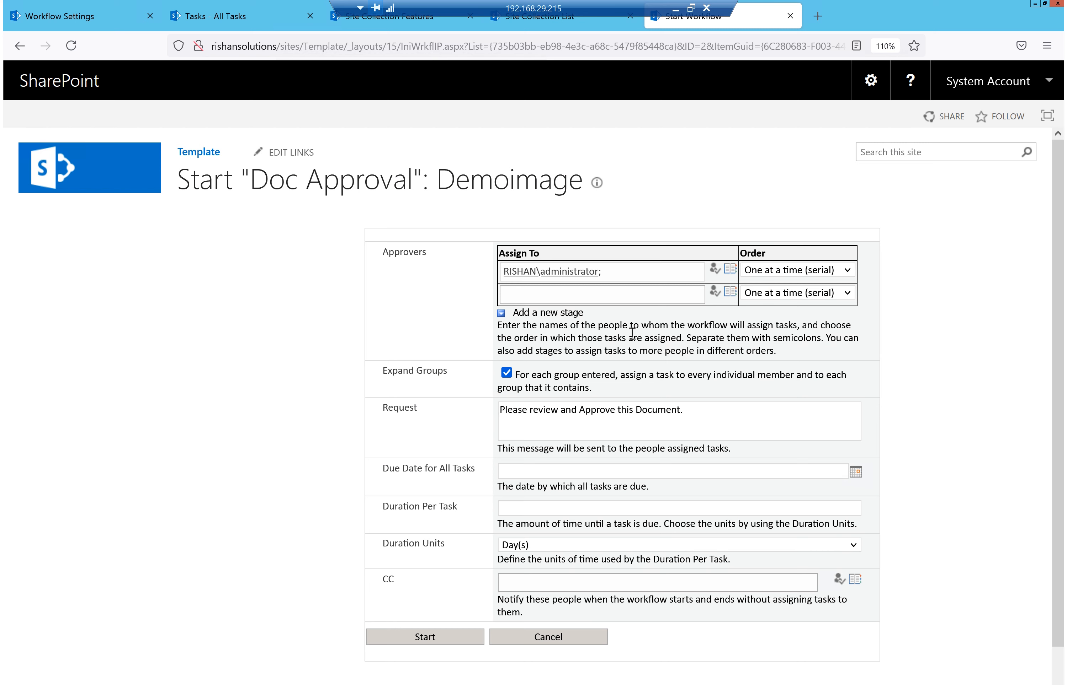
left_click(450, 640)
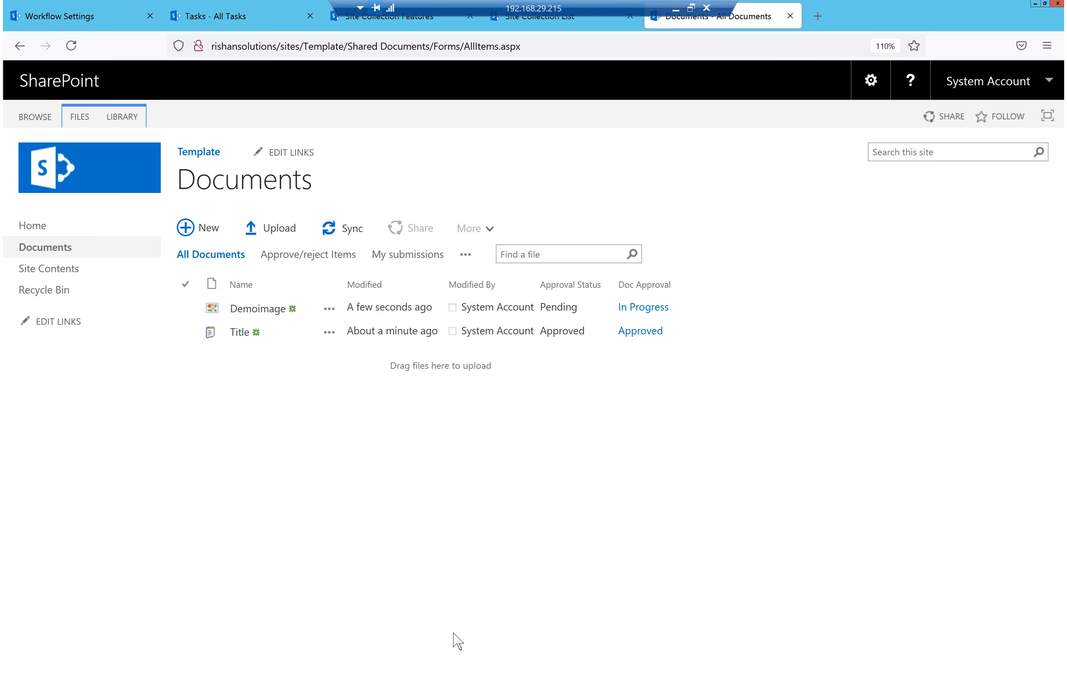
Open the "Please approve Demoimage" task from the Demoimage document's Doc Approval workflow status
left_click(634, 310)
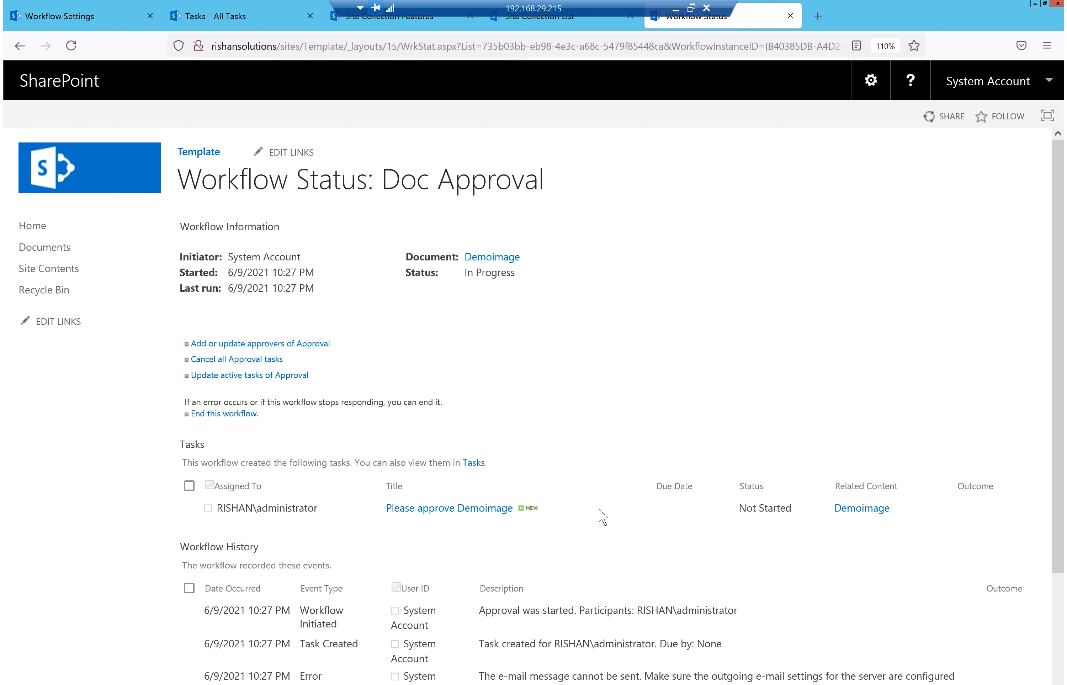
left_click(647, 510)
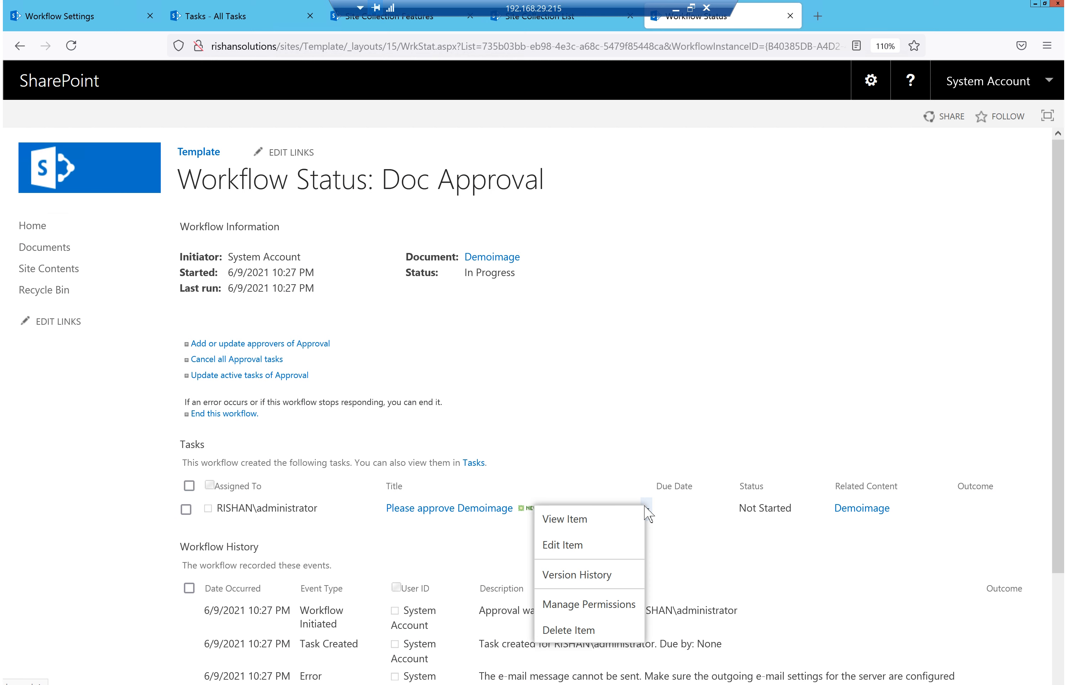
left_click(564, 528)
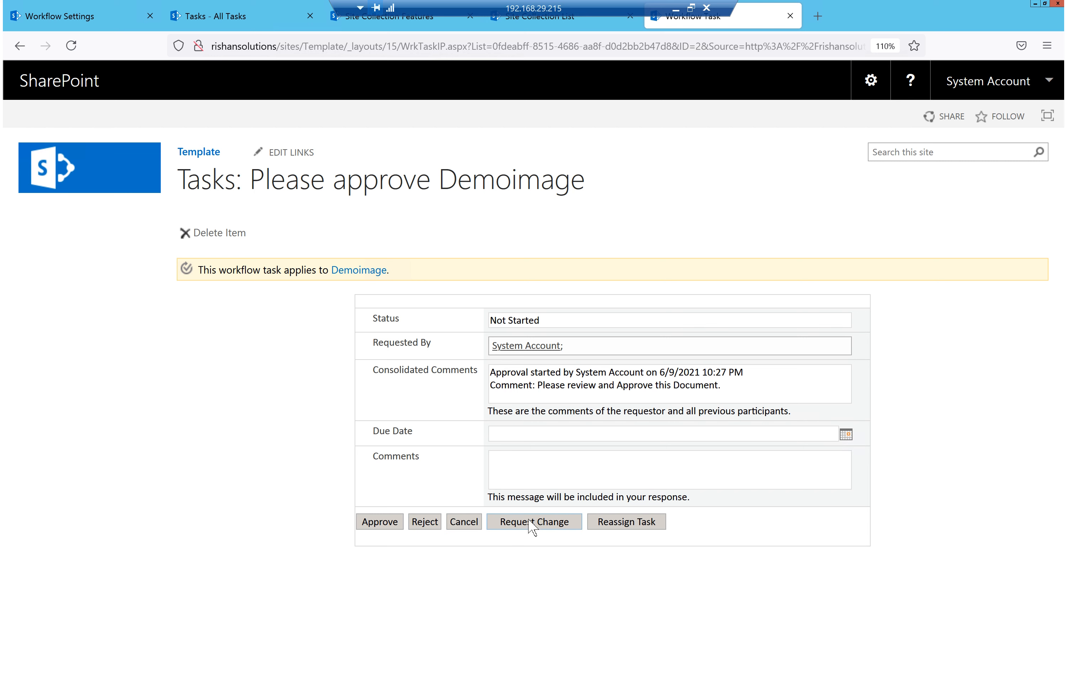
Reassign the Demoimage approval task to another user by entering that person's name, and send the reassignment
left_click(624, 527)
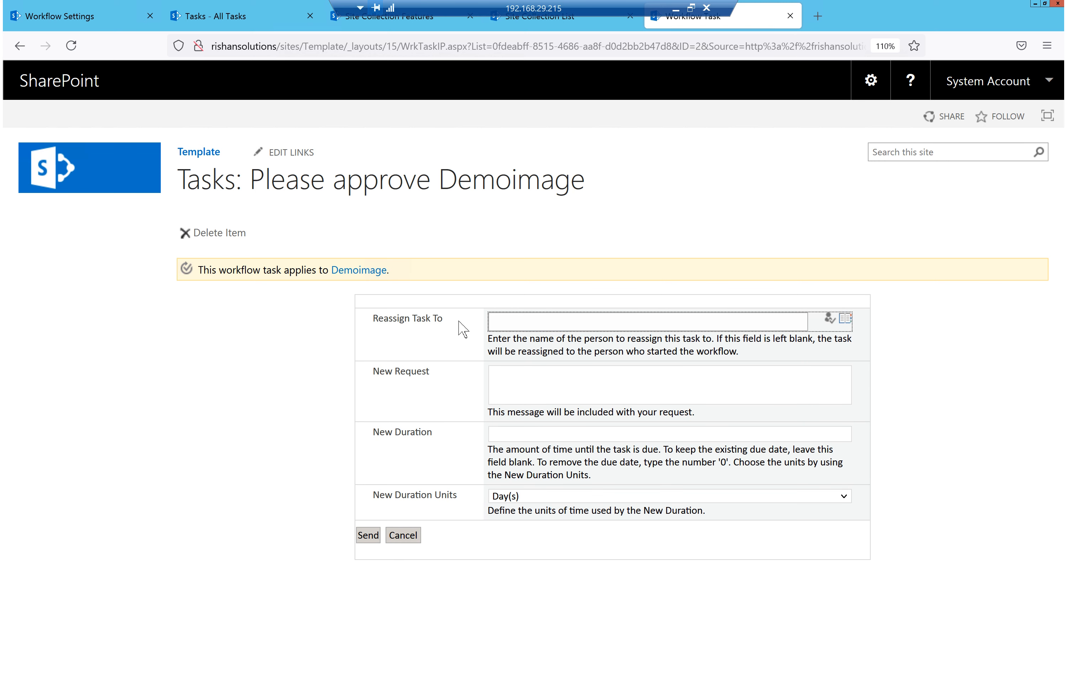
left_click_drag(443, 319, 382, 319)
left_click(569, 324)
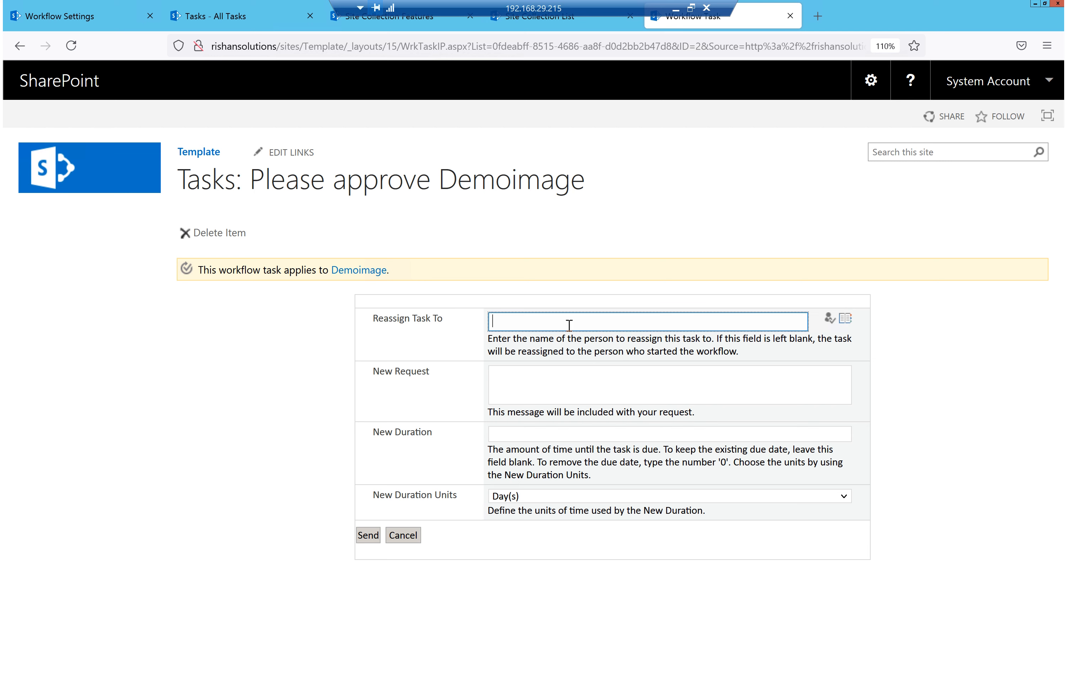
type("r")
left_click_drag(525, 322, 496, 322)
left_click(426, 546)
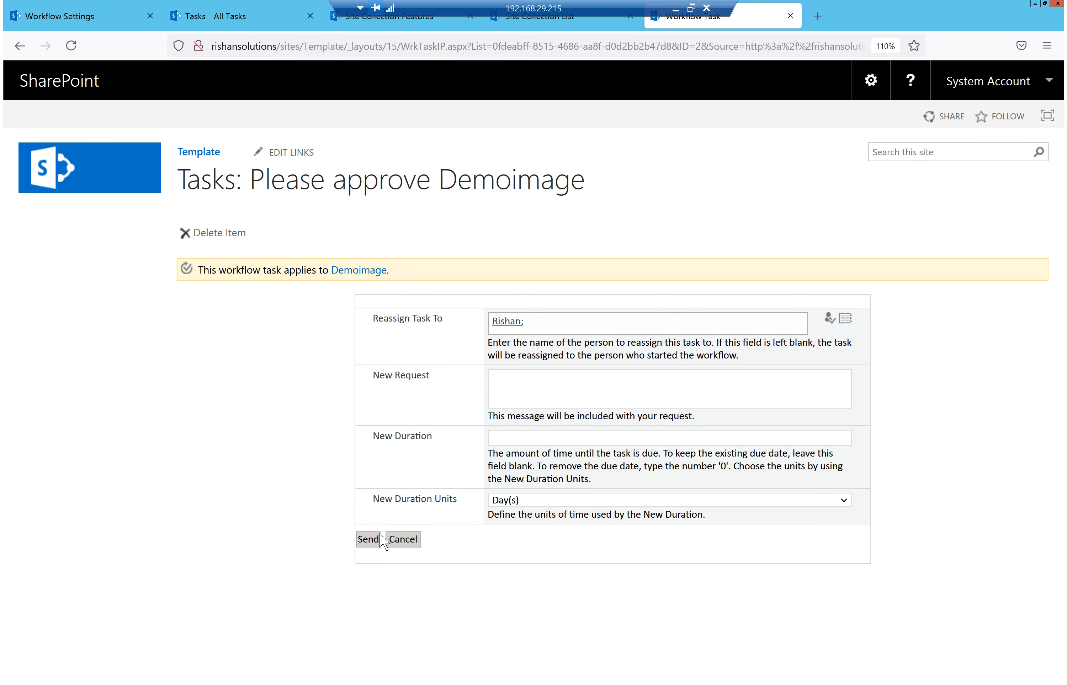
left_click(532, 322)
left_click(368, 539)
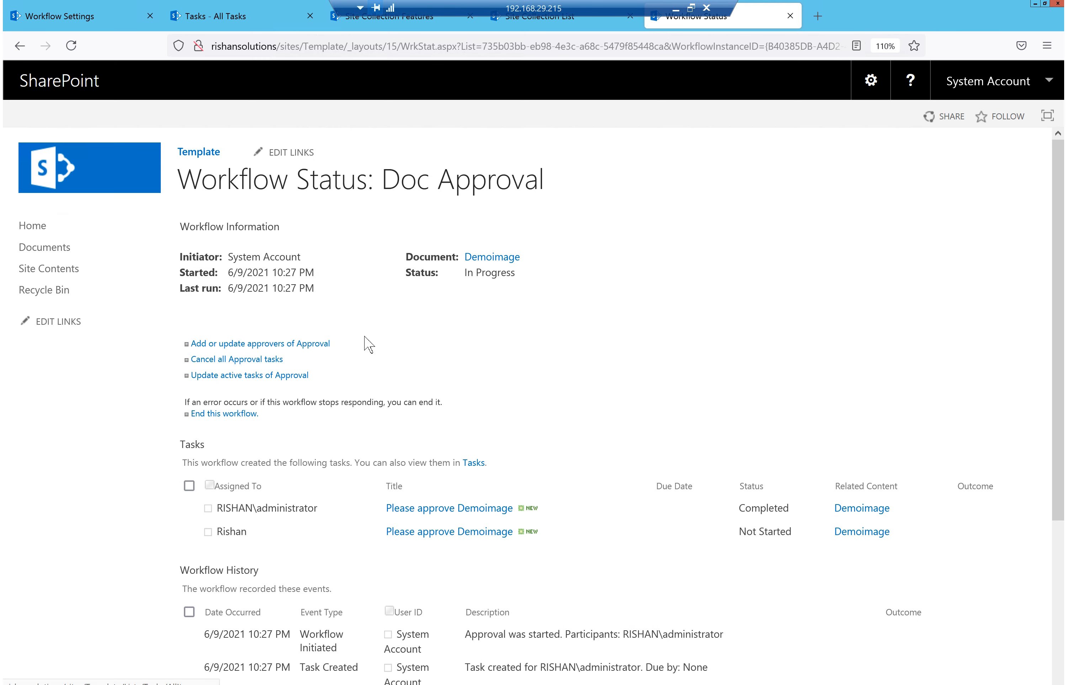
Open the reassigned "Please approve Demoimage" task, view its change request form without sending it, and reject the task
scroll(629, 520, "down", 3)
scroll(630, 521, "down", 2)
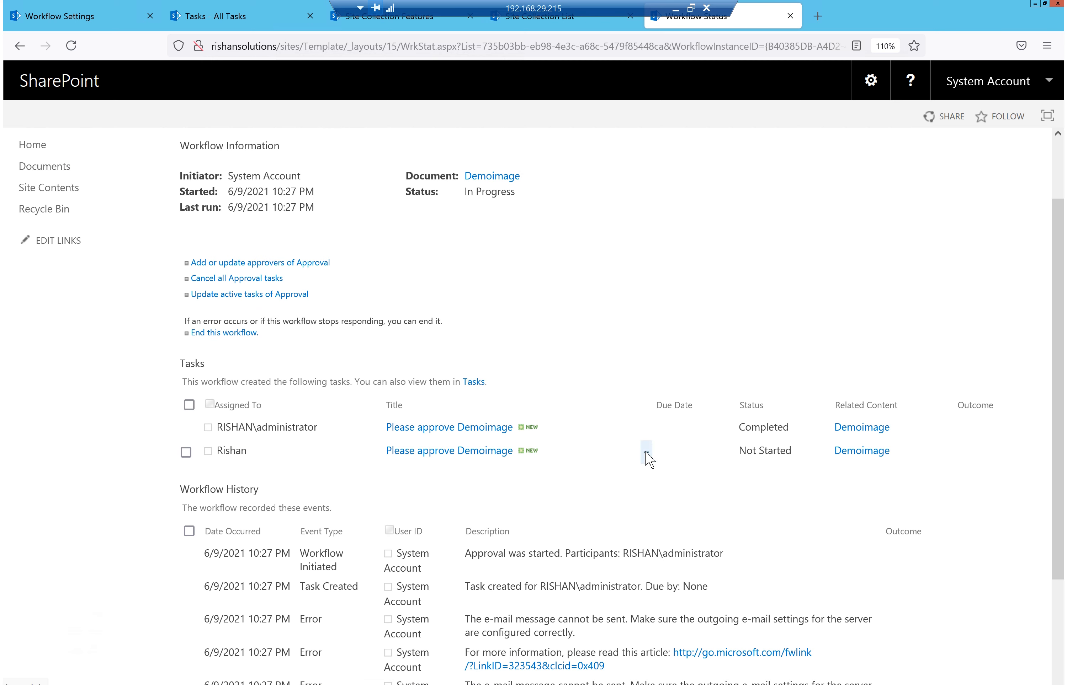
left_click(647, 456)
left_click(580, 467)
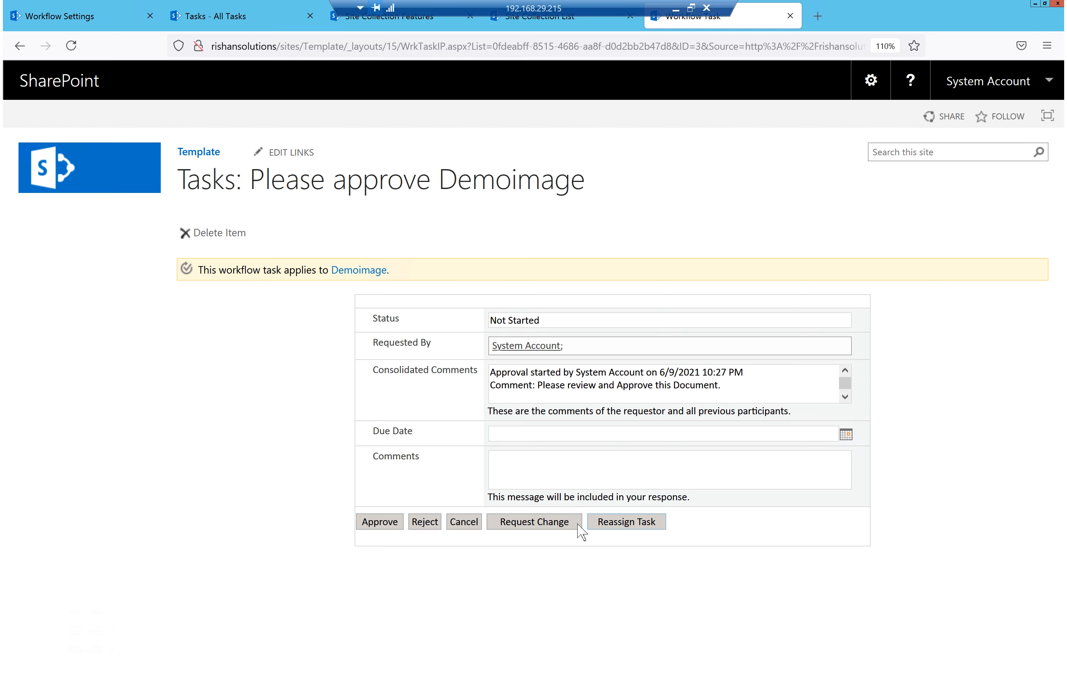
left_click(537, 523)
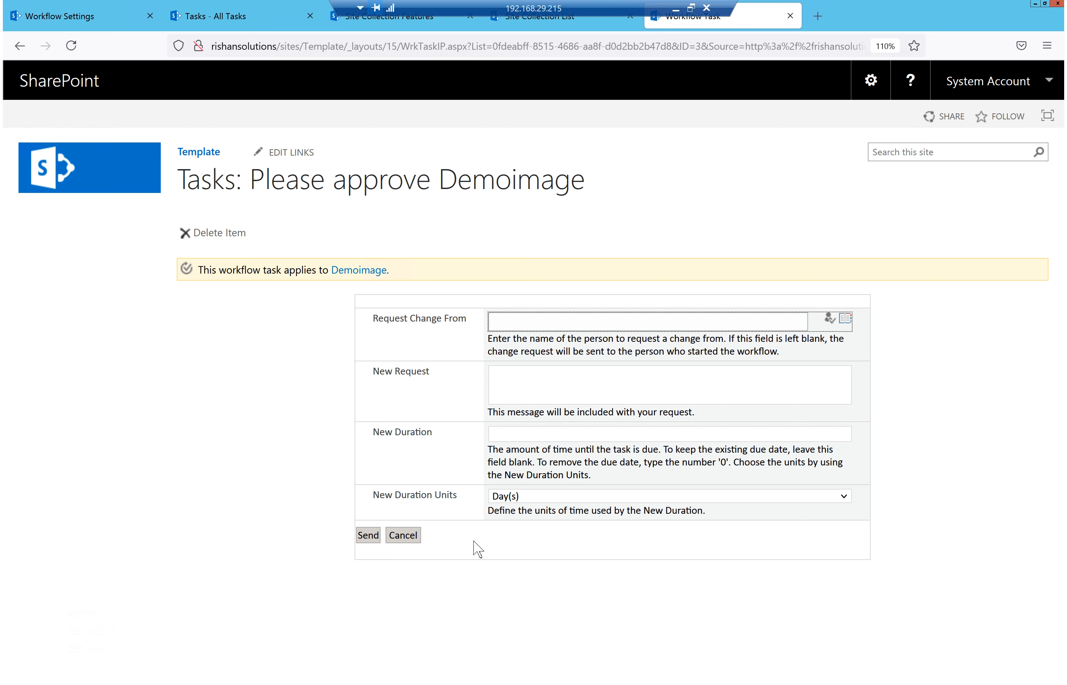
left_click(412, 536)
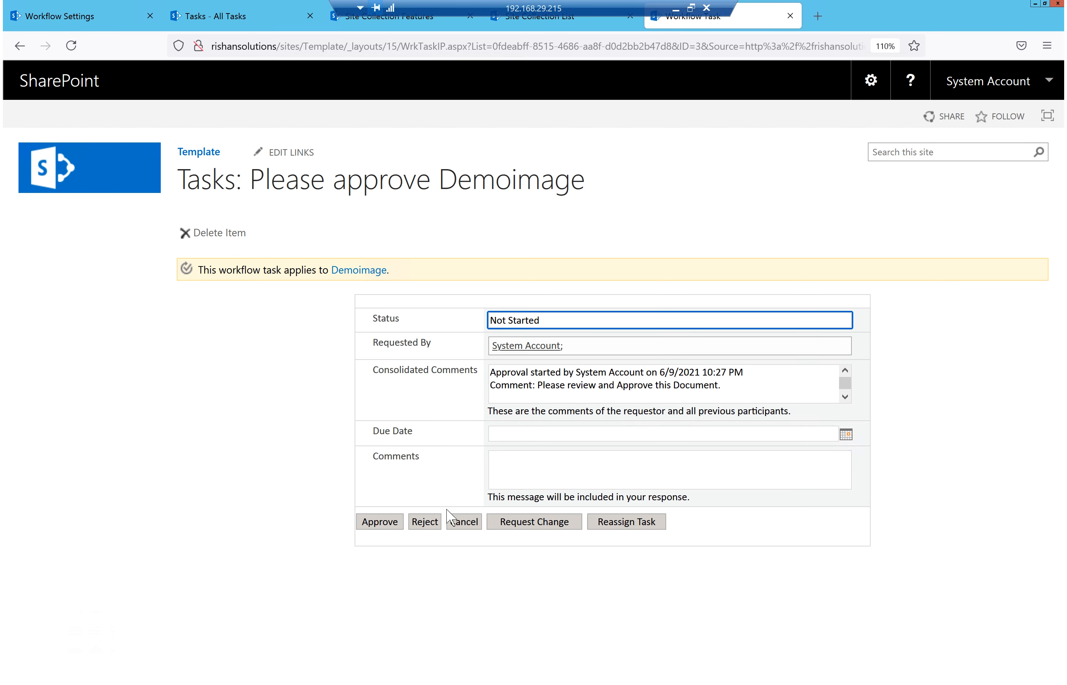
left_click(431, 522)
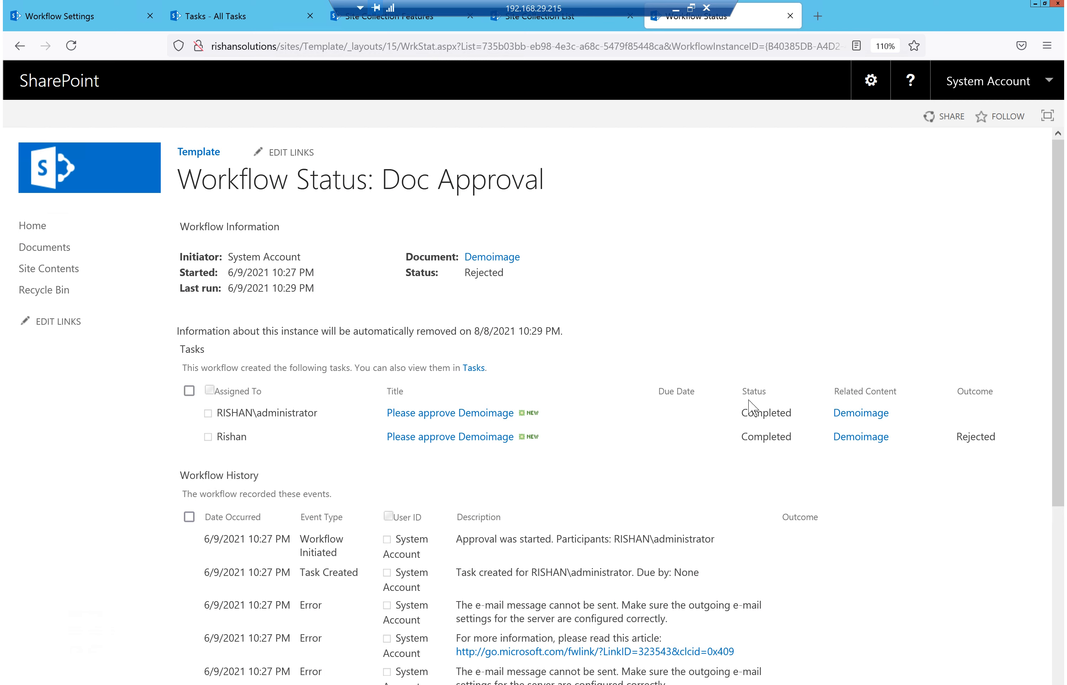
Open the Doc Approval workflow for editing from the Documents library's workflow settings
left_click(53, 246)
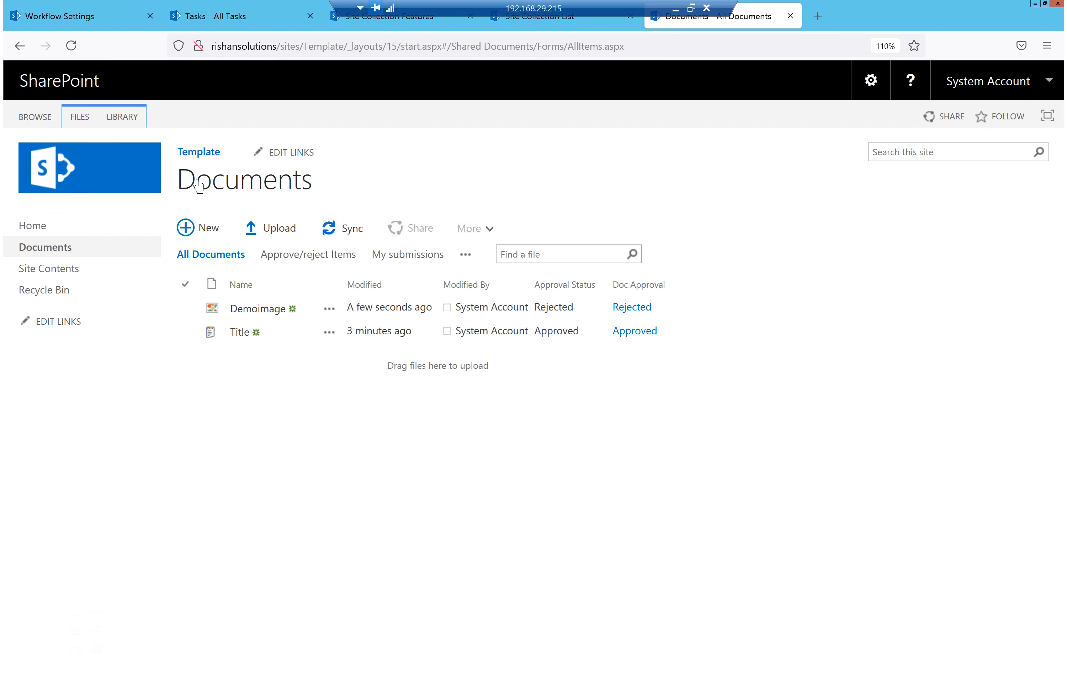
left_click(110, 122)
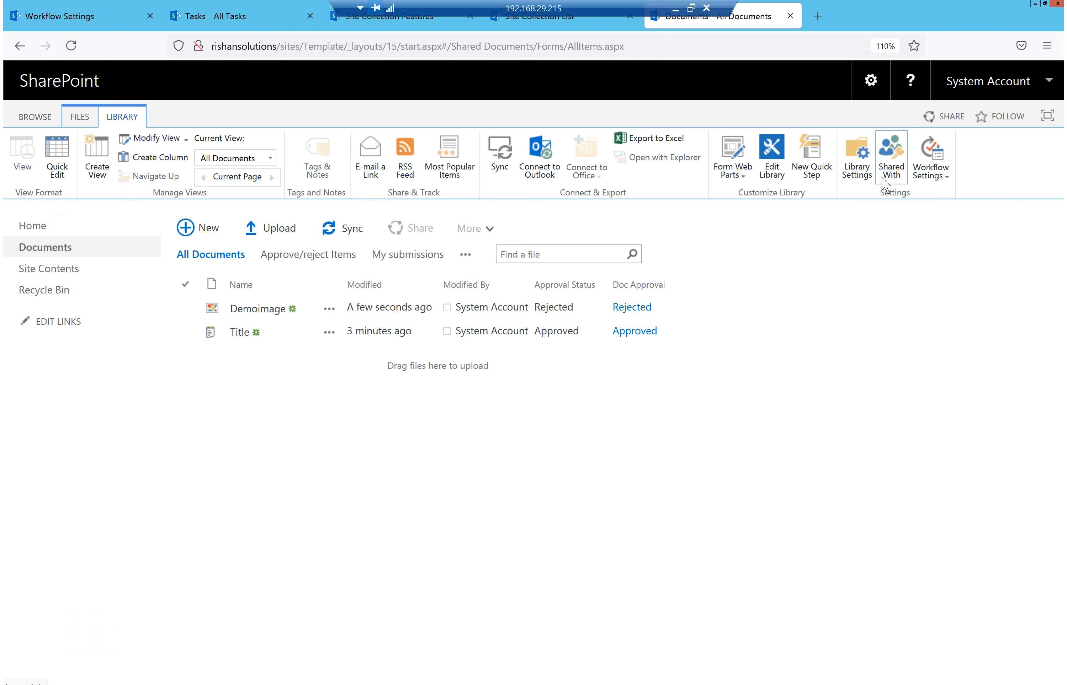
left_click(933, 179)
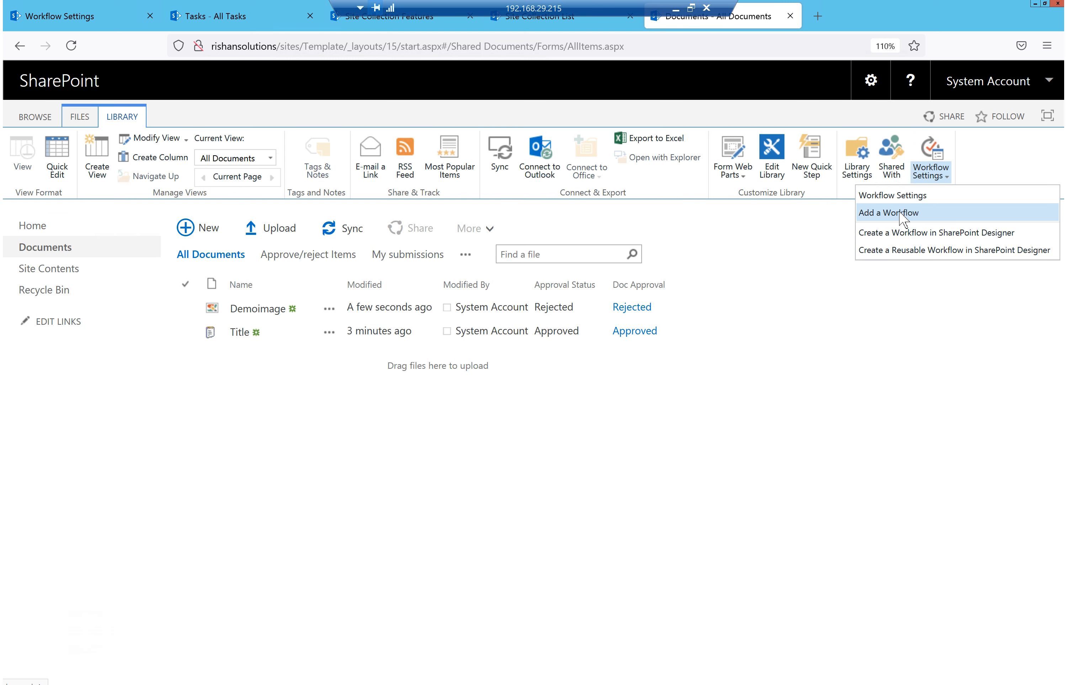
left_click(906, 199)
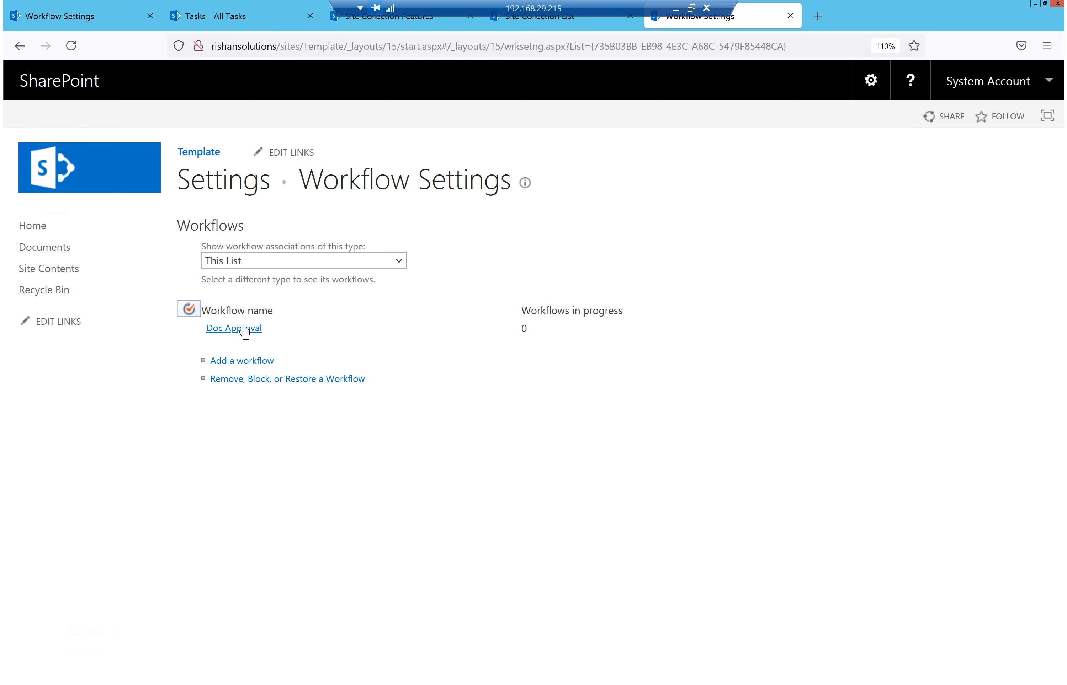
left_click(236, 331)
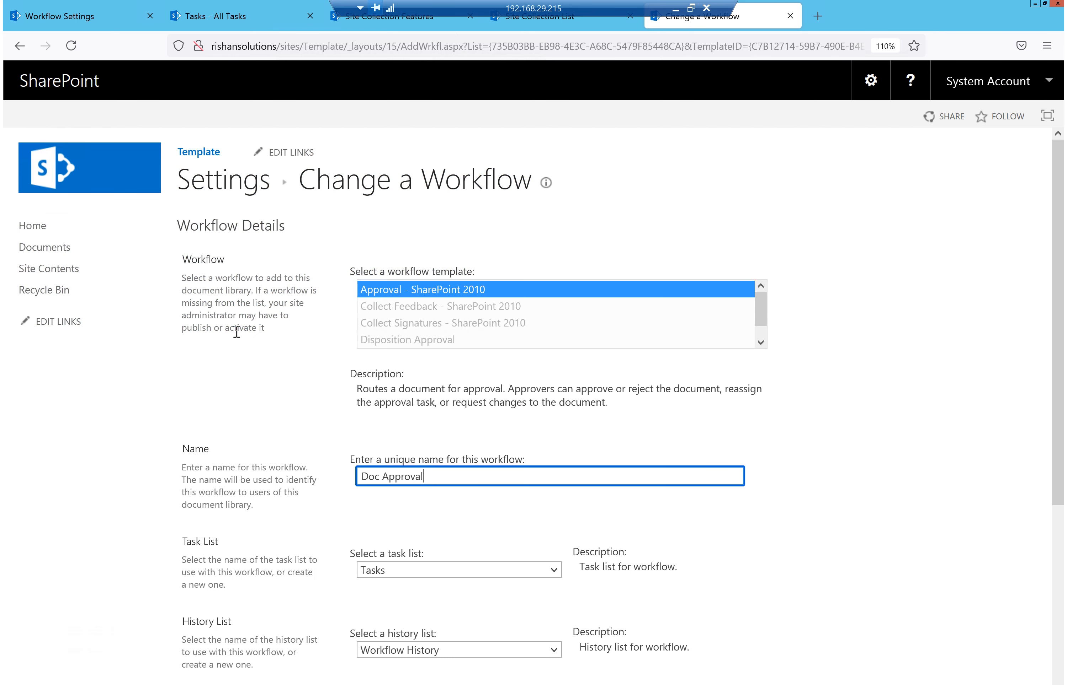
Set Doc Approval to start when a new item is created and continue to its approver and completion options
scroll(404, 493, "down", 3)
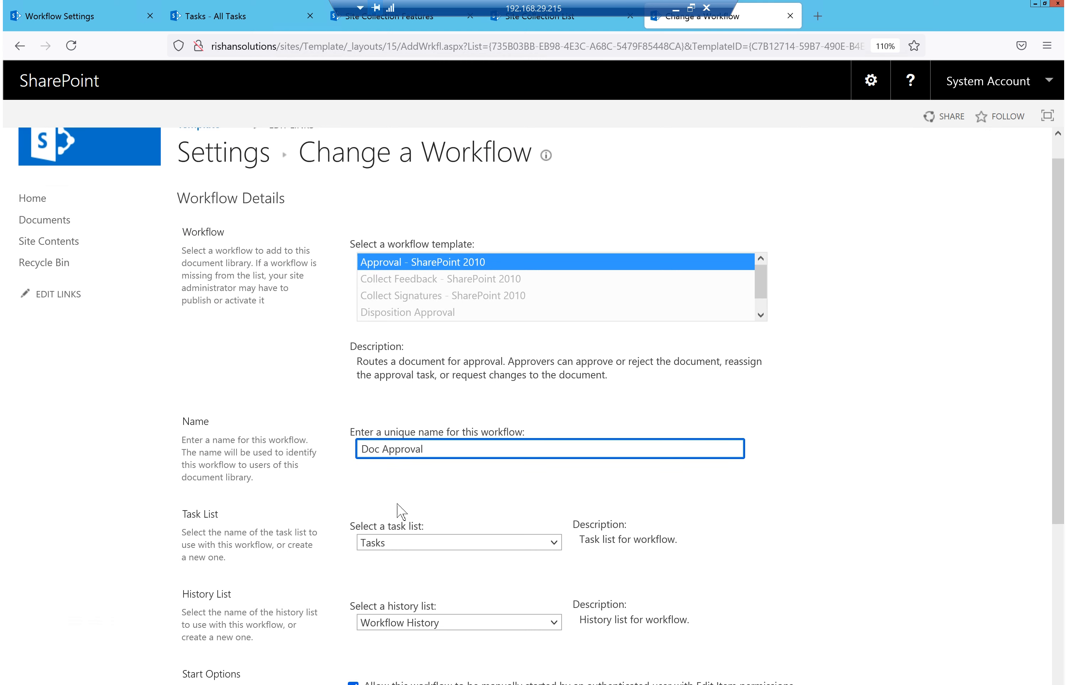
scroll(412, 437, "down", 5)
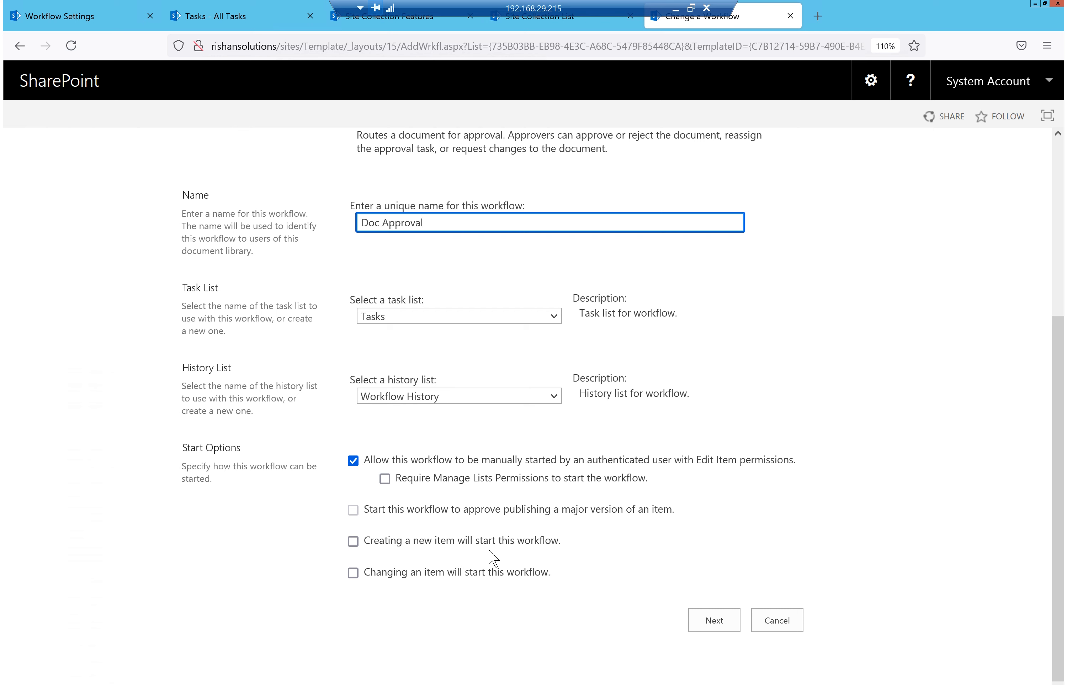
left_click(354, 543)
left_click(716, 624)
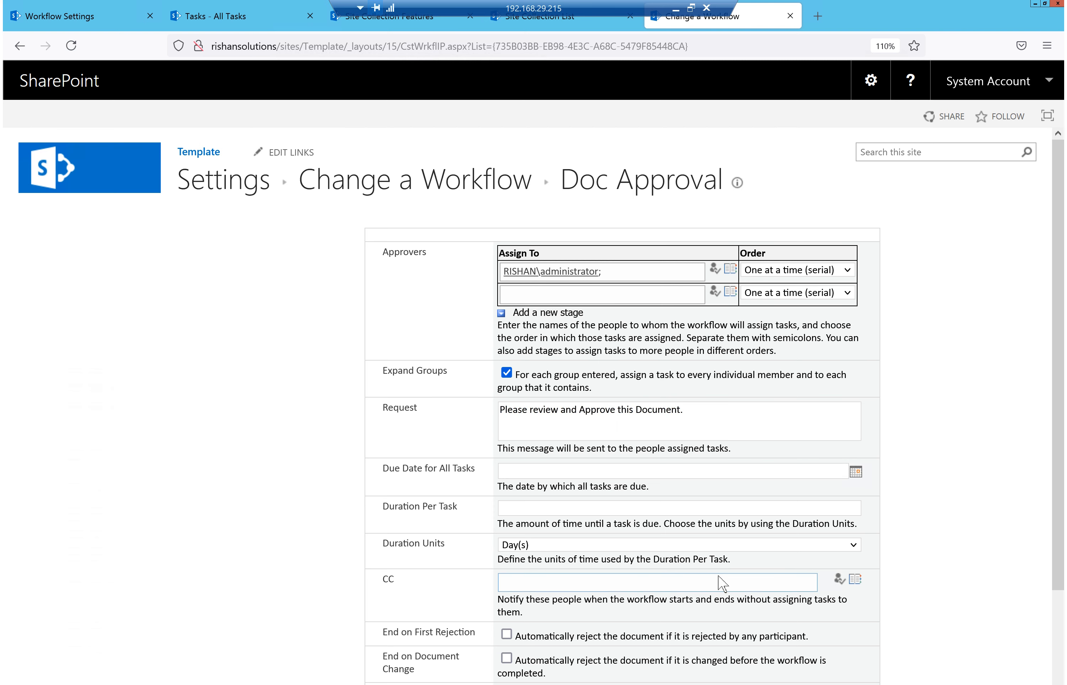
scroll(722, 583, "down", 3)
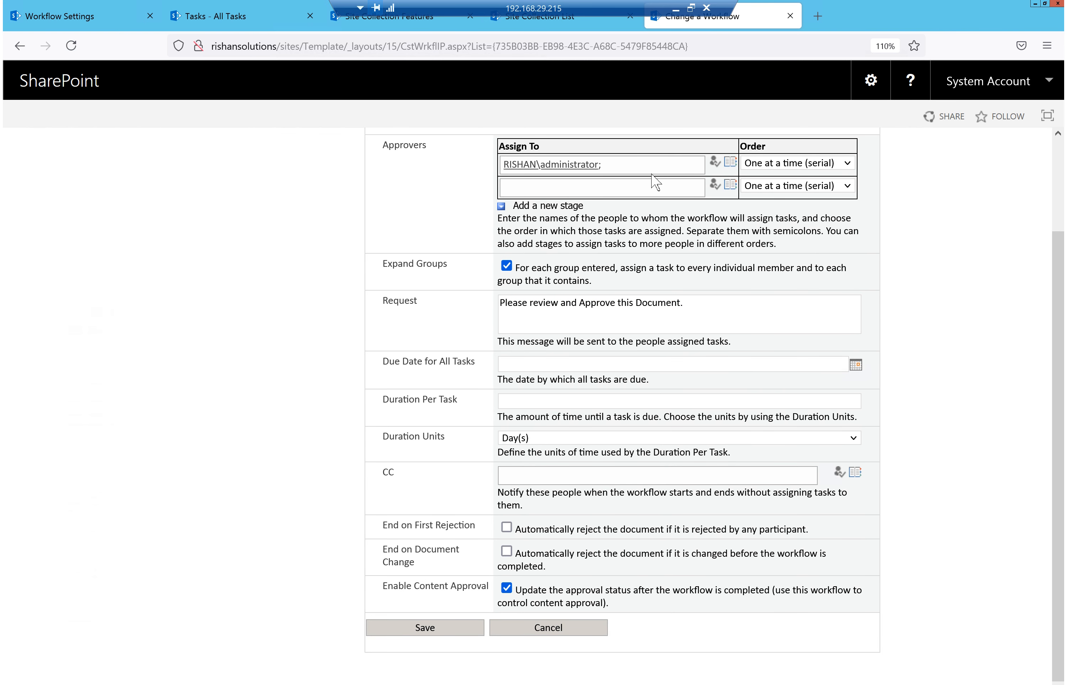